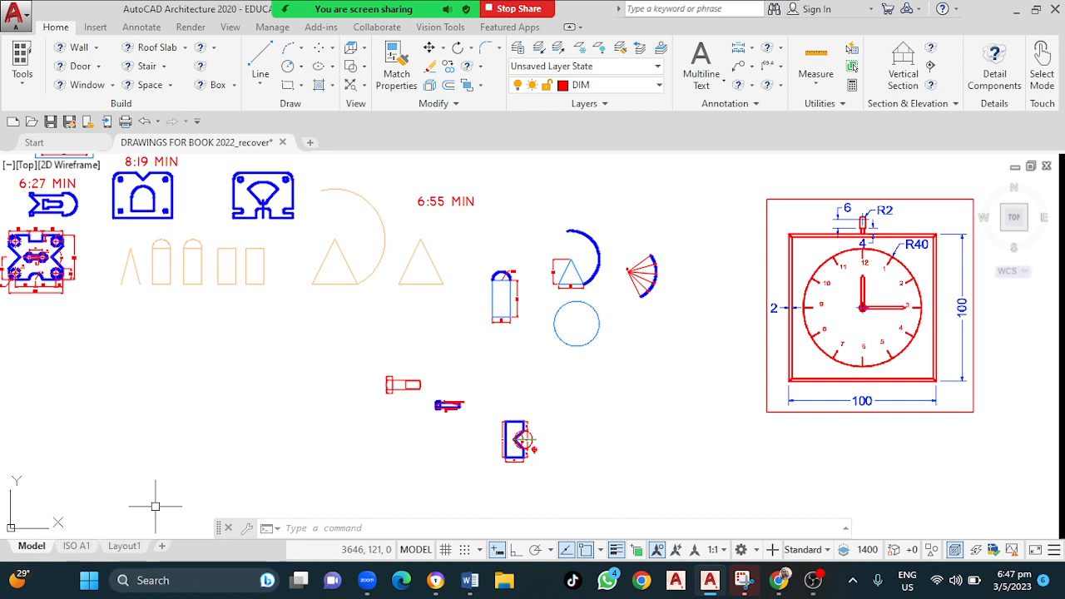
Create a new page setup named Setup1 for Layout1, based on the layout's existing settings
left_click(124, 547)
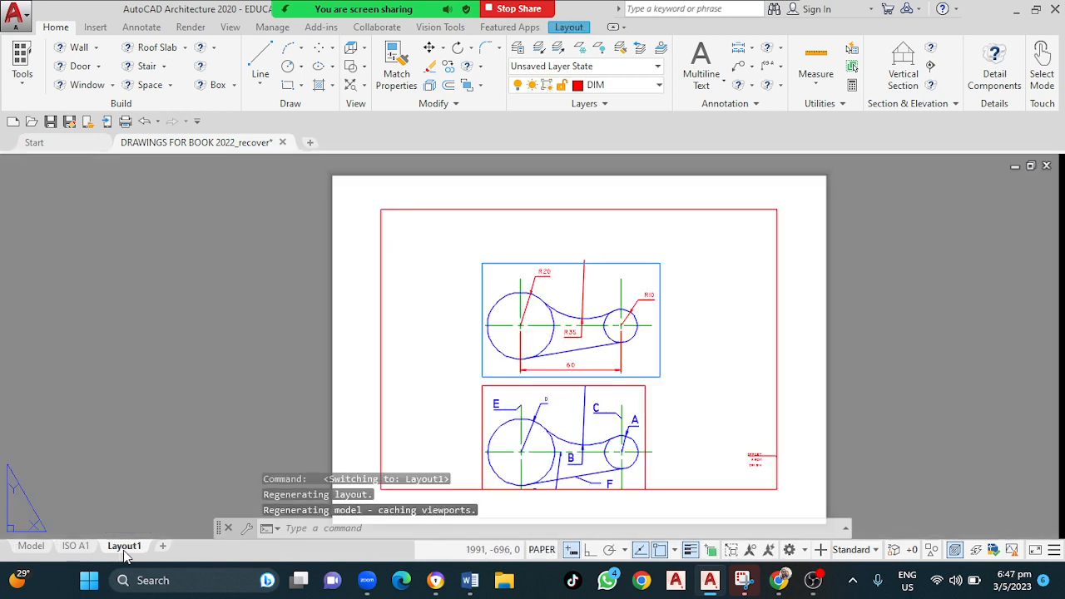
right_click(124, 553)
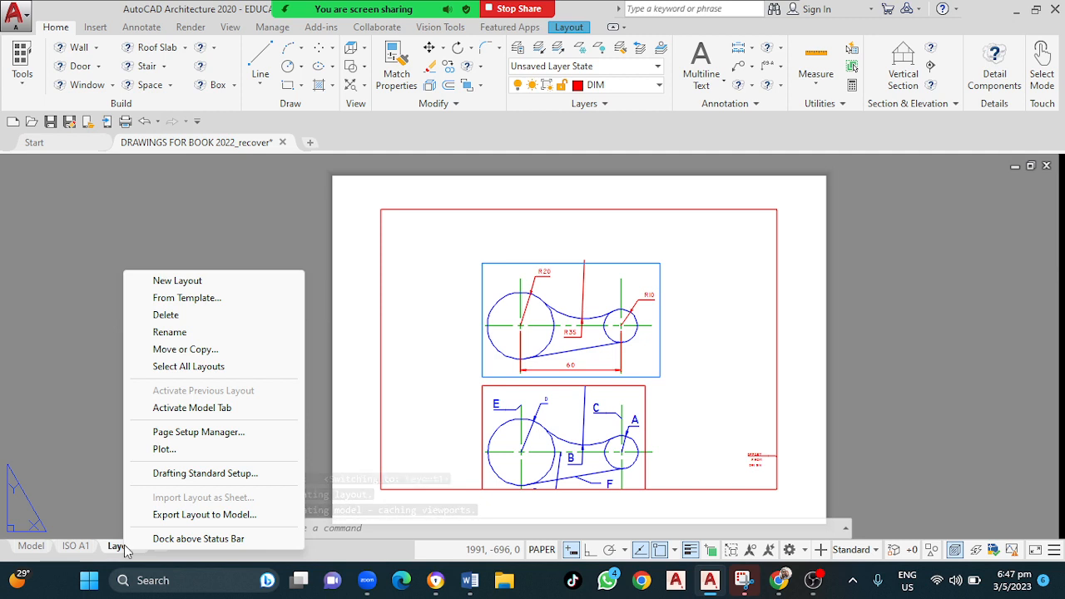
left_click(200, 431)
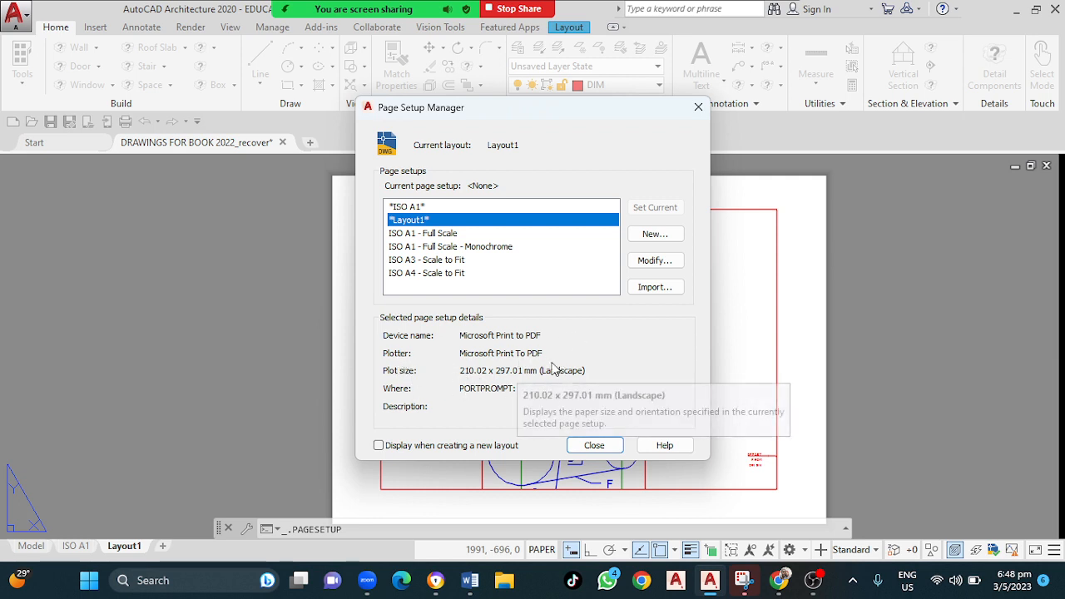
left_click(655, 233)
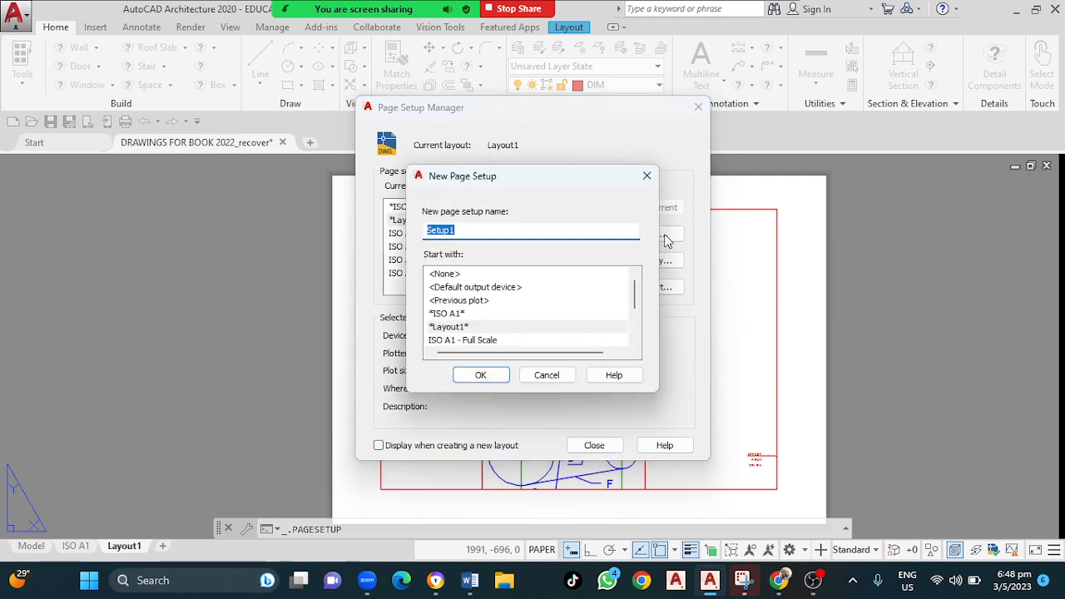
left_click(480, 375)
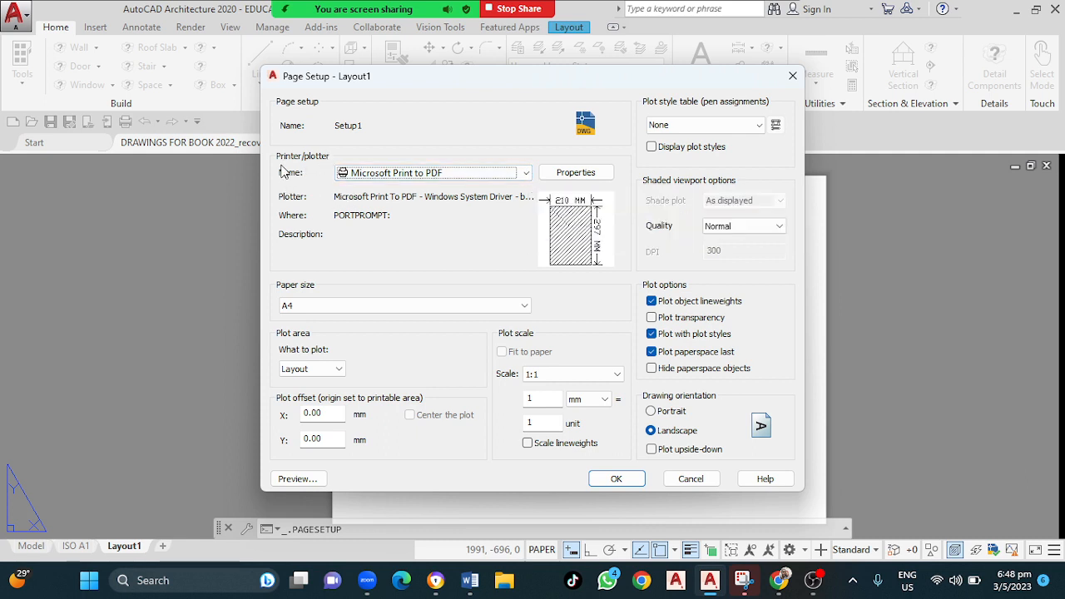
Set the page setup's printer to Microsoft Print to PDF and its paper size to A3
left_click(527, 174)
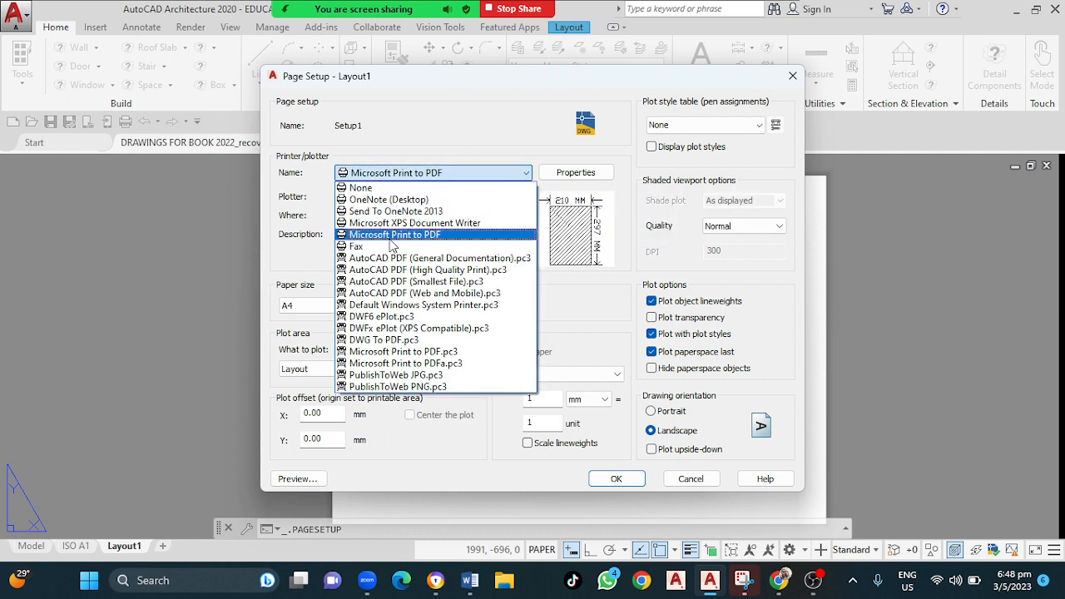
left_click(408, 236)
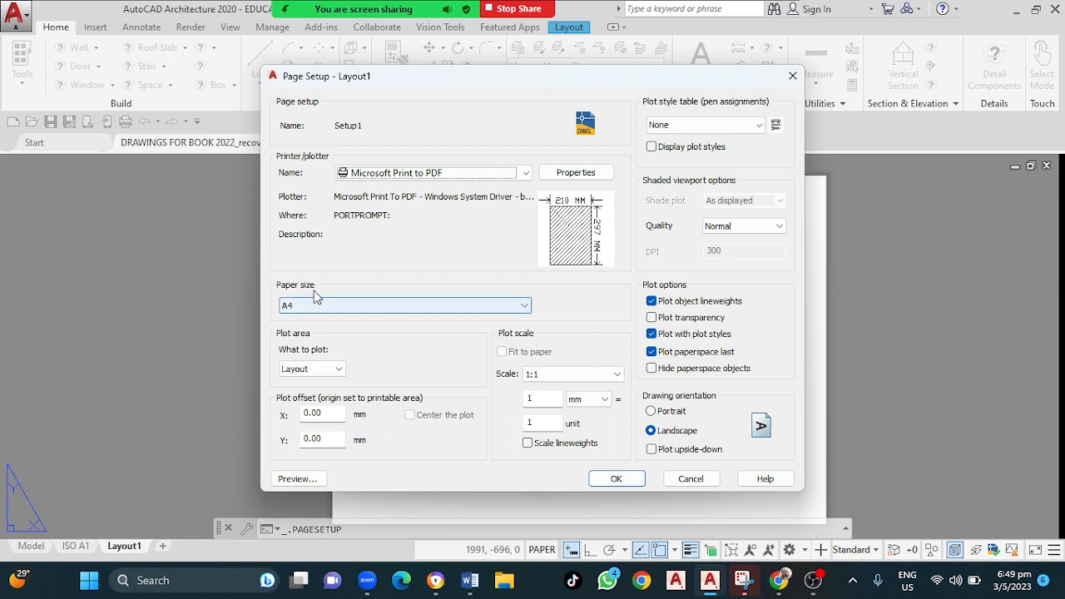
left_click(527, 308)
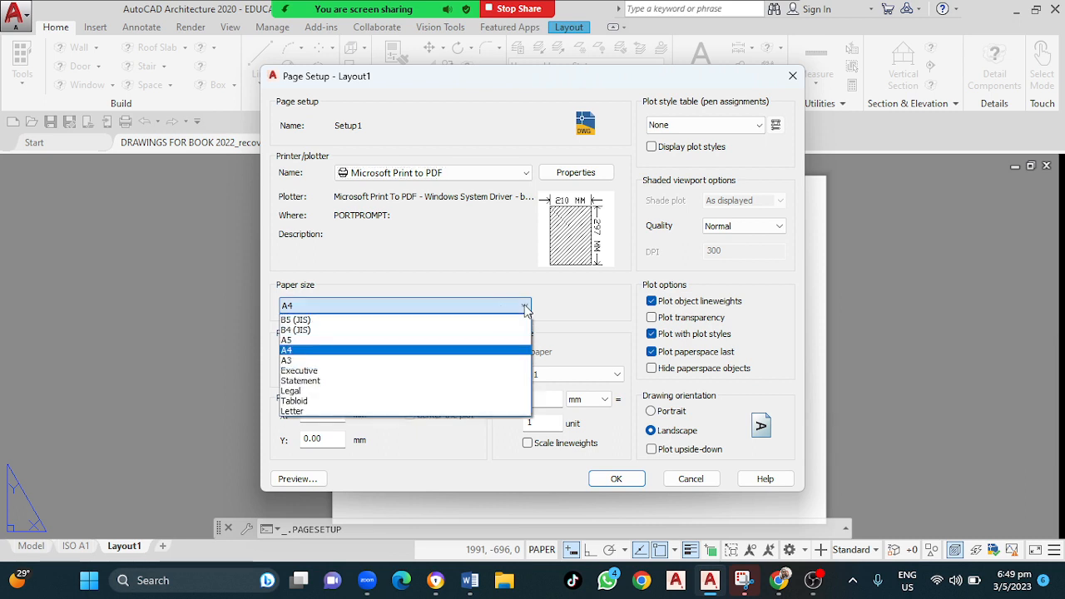
left_click(295, 362)
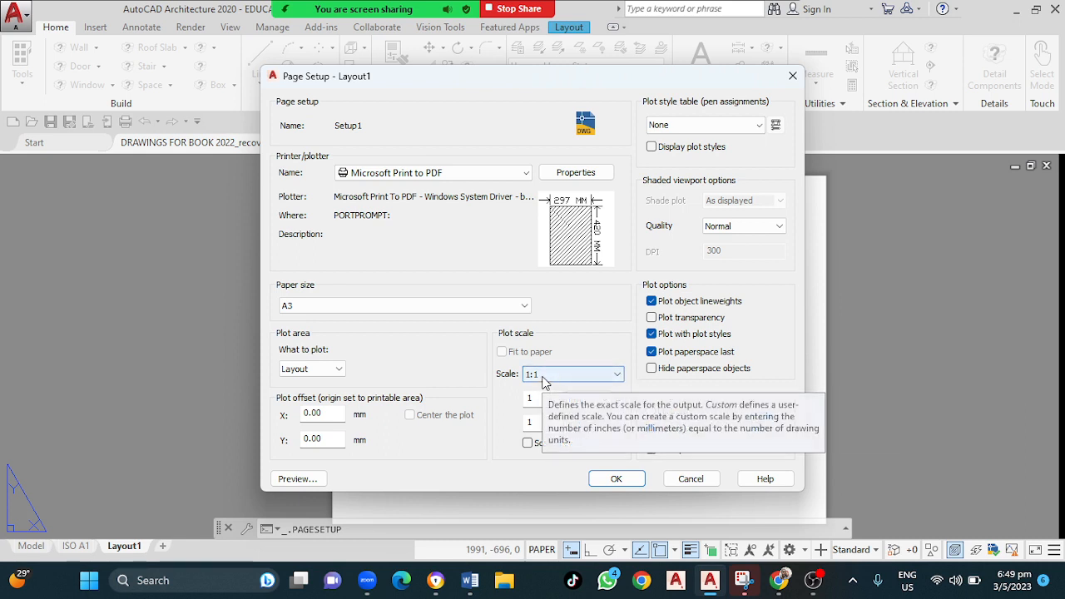
Keep the plot scale at 1:1, assign the monochrome.ctb plot style table, and save and close the page setup
left_click(618, 377)
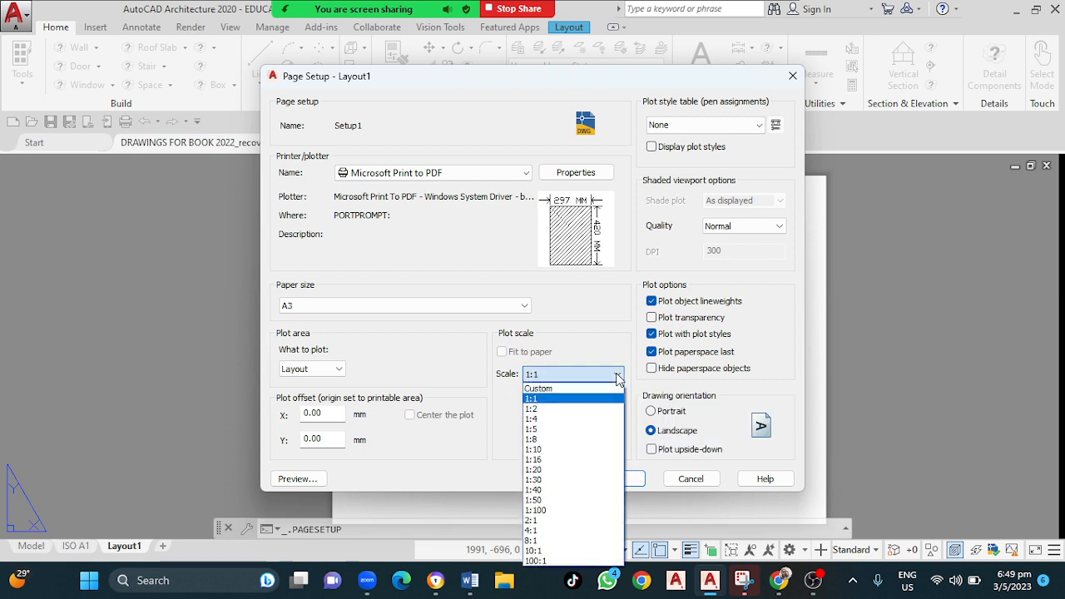
left_click(575, 401)
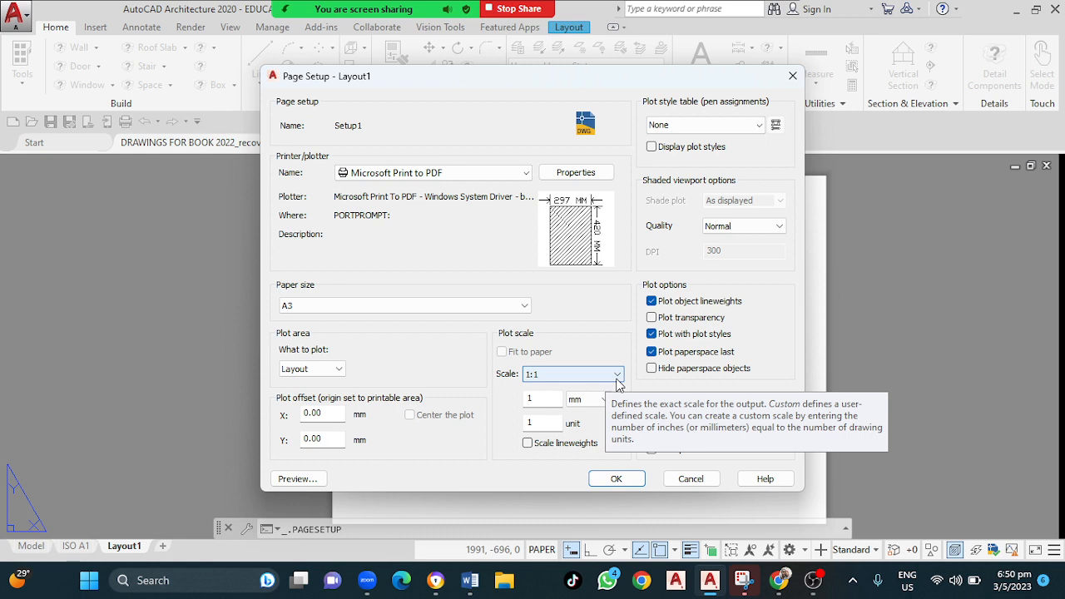
left_click(761, 125)
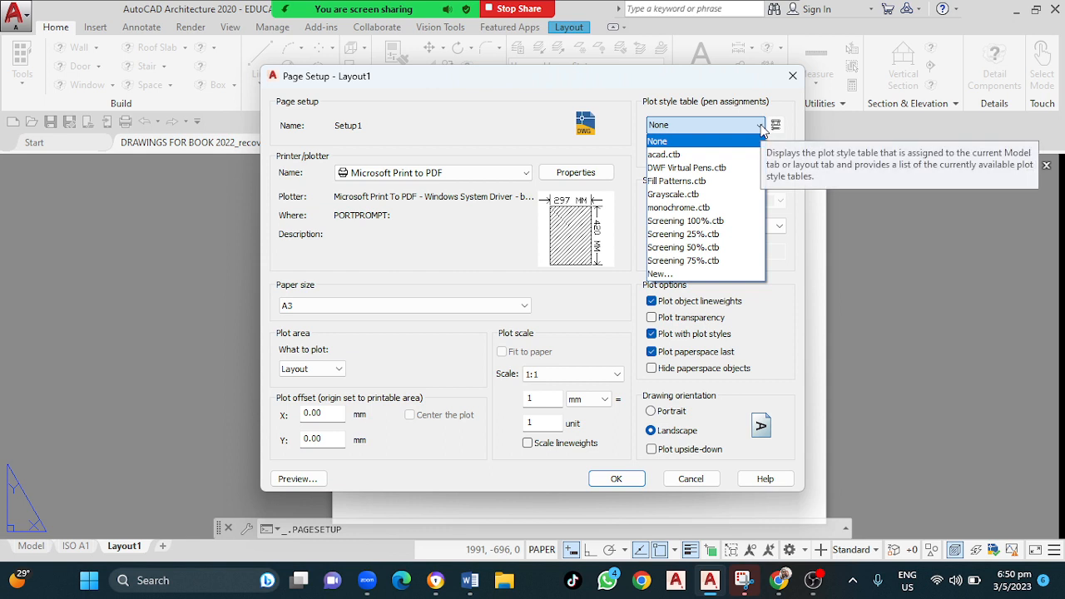
left_click(699, 209)
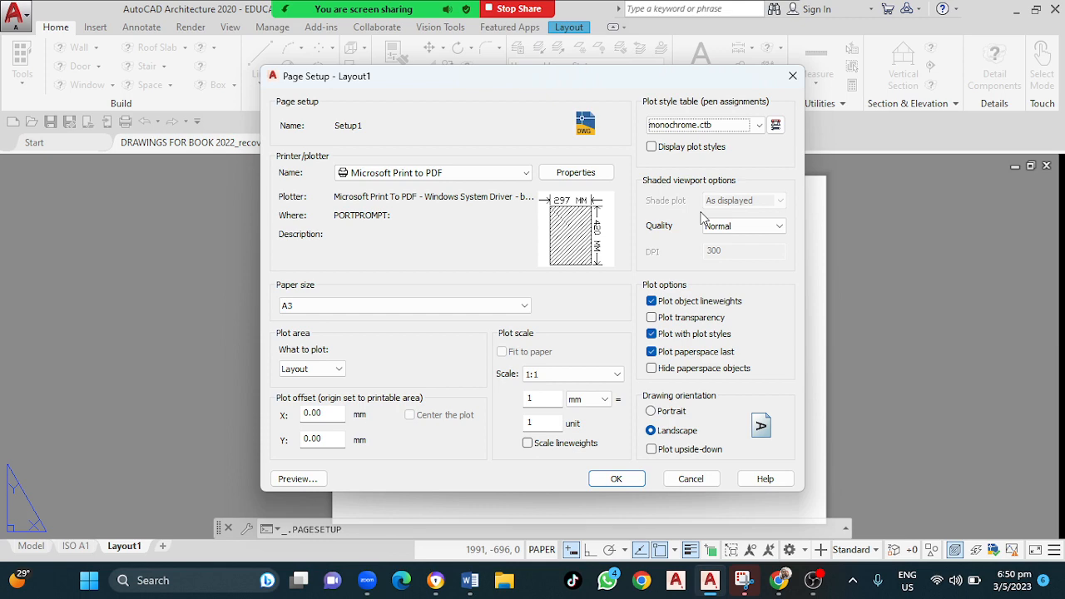
left_click(623, 482)
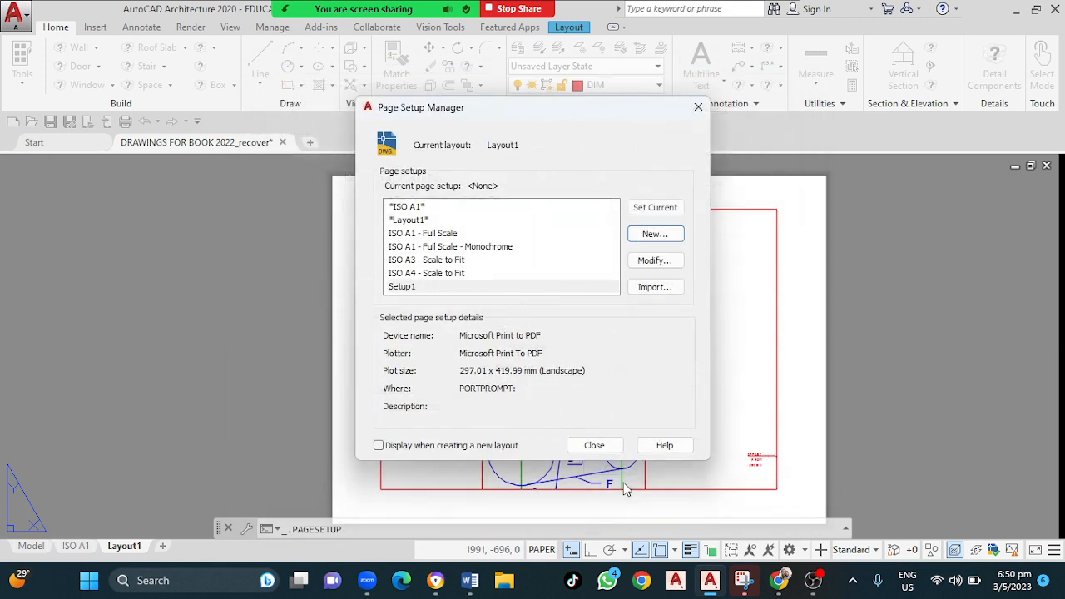
left_click(592, 449)
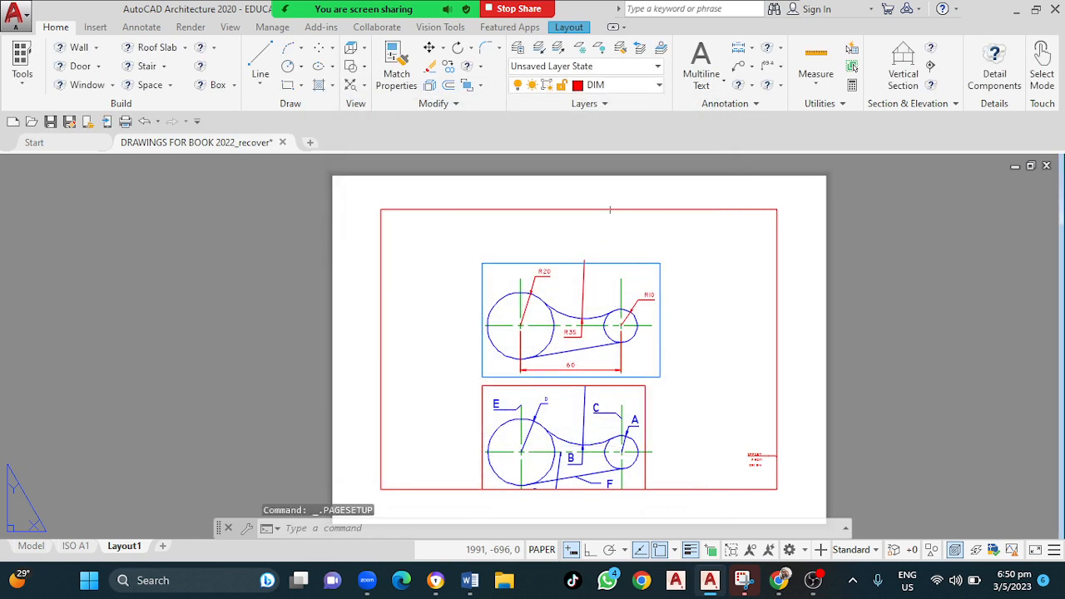
Delete the existing viewport from the Layout1 sheet
mouse_move(546, 210)
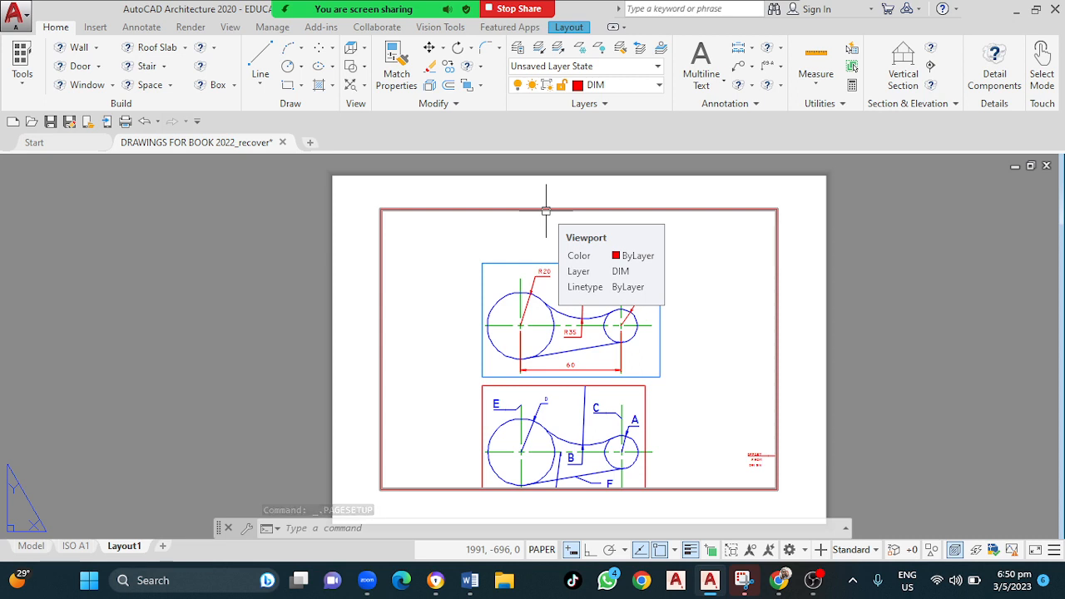
left_click(546, 210)
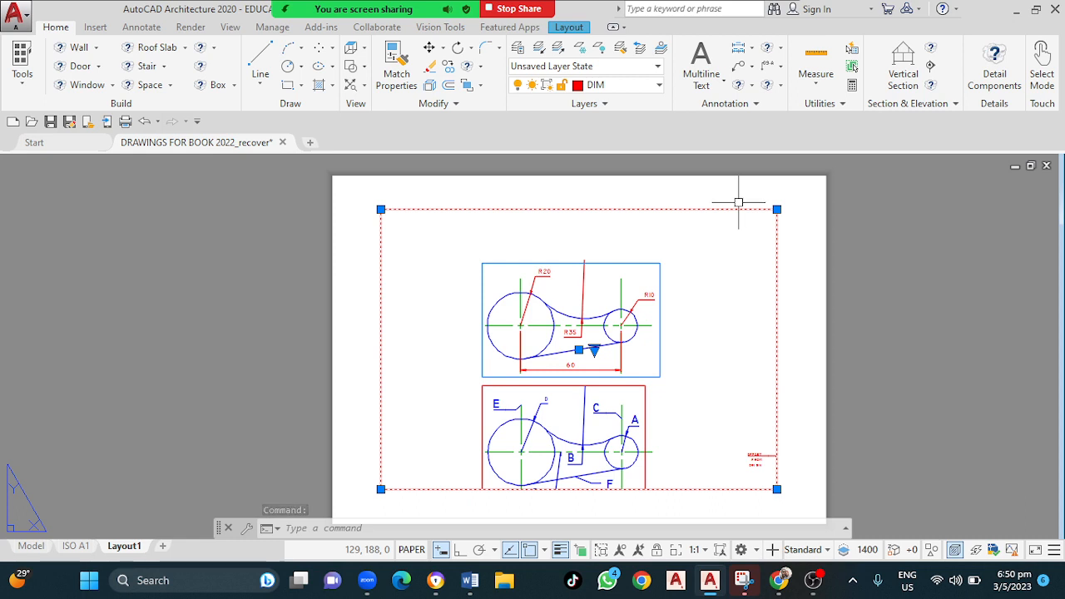
key("Delete")
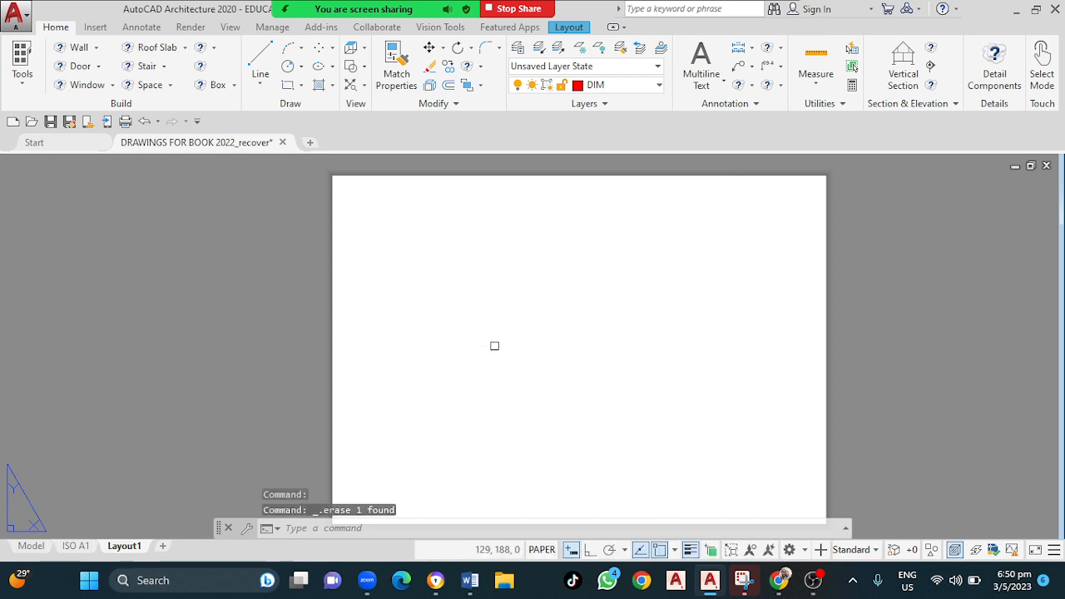
Create a rectangular viewport with MVIEW, about 272 by 180 mm, just inside the edges of the sheet
type("MV")
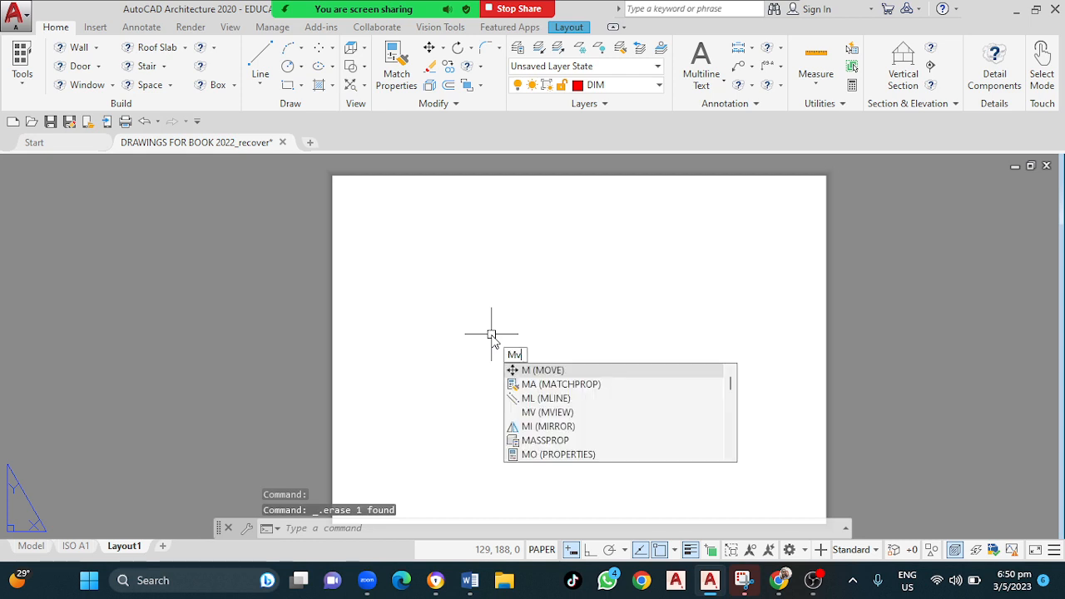
key("Return")
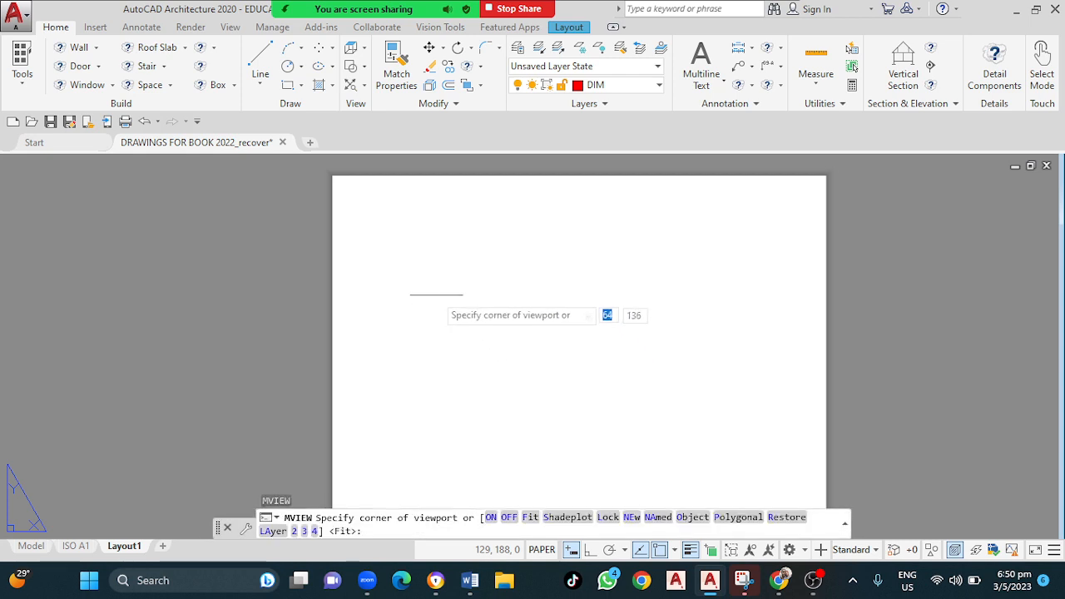
left_click(352, 199)
middle_click_drag(639, 440, 585, 311)
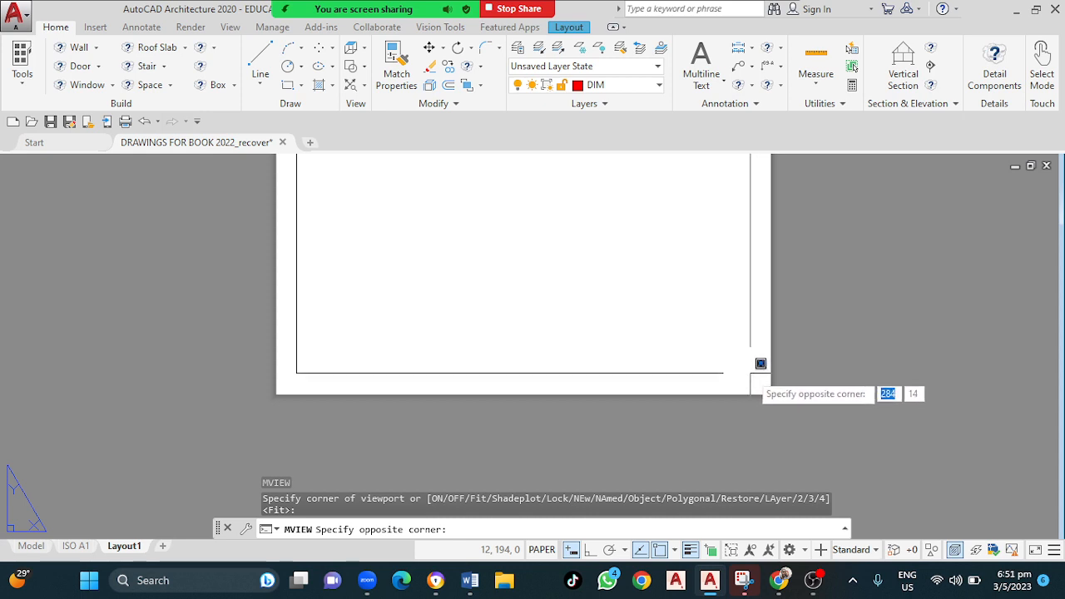
left_click(760, 363)
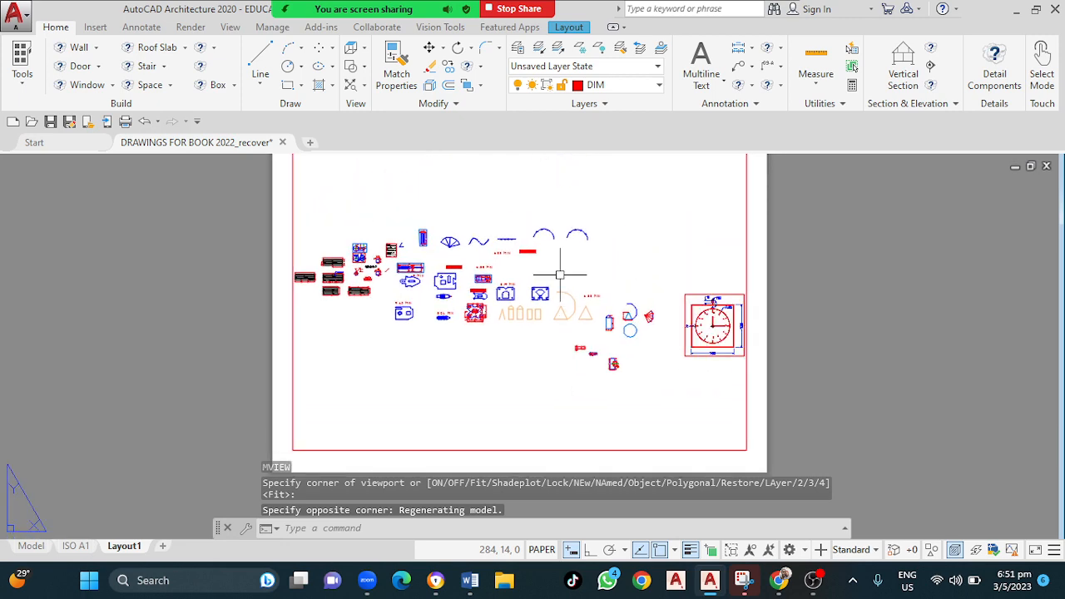
scroll(652, 251, "up", 2)
scroll(646, 266, "down", 2)
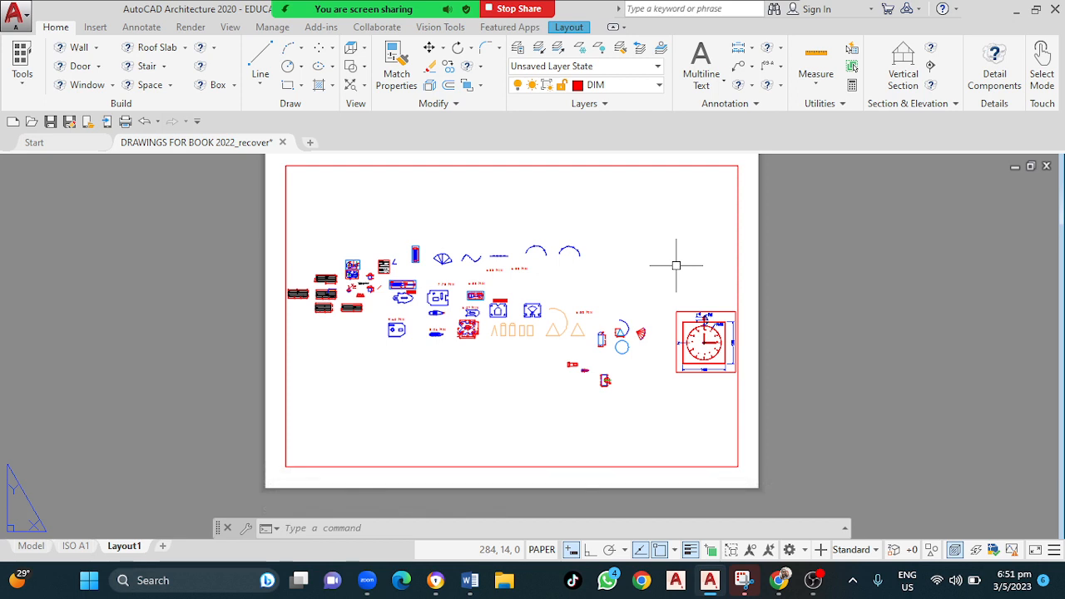
Activate the viewport, enlarge and centre the clock drawing inside it, and return to paper space
double_click(675, 265)
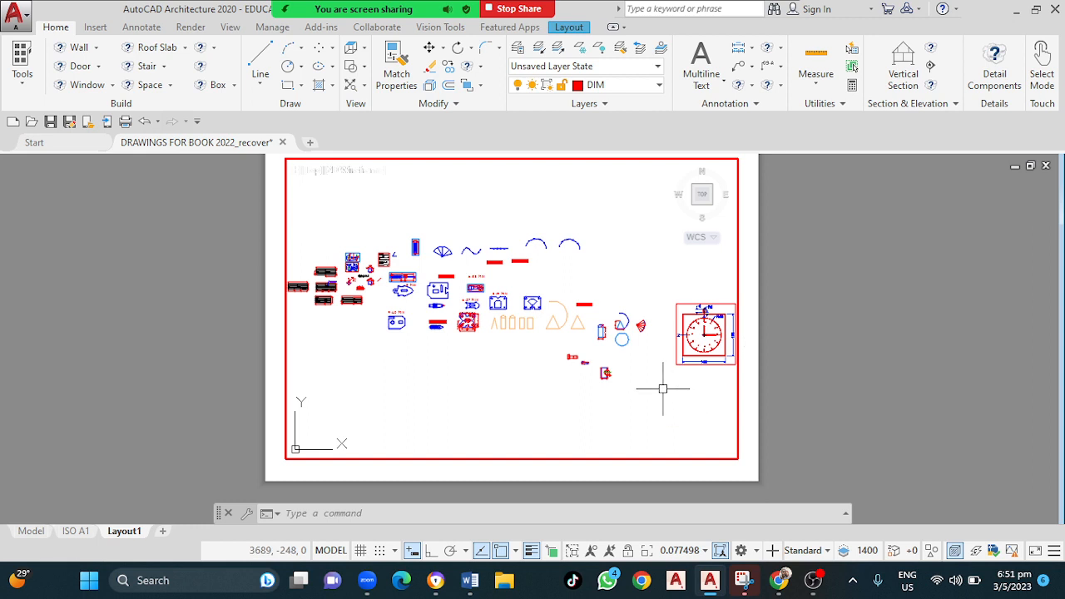
middle_click_drag(663, 387, 469, 361)
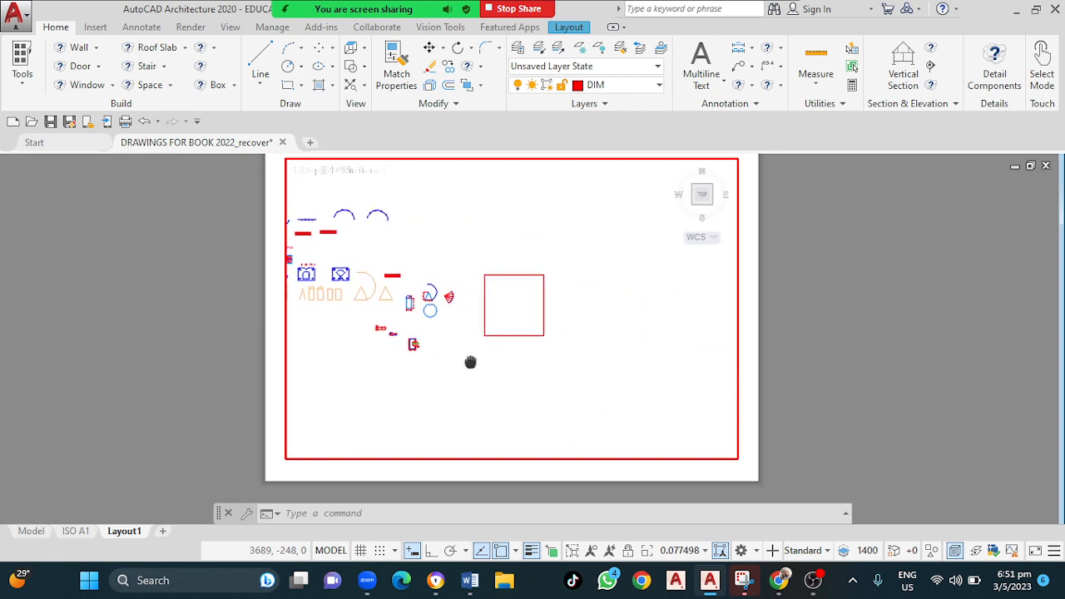
scroll(504, 366, "up", 3)
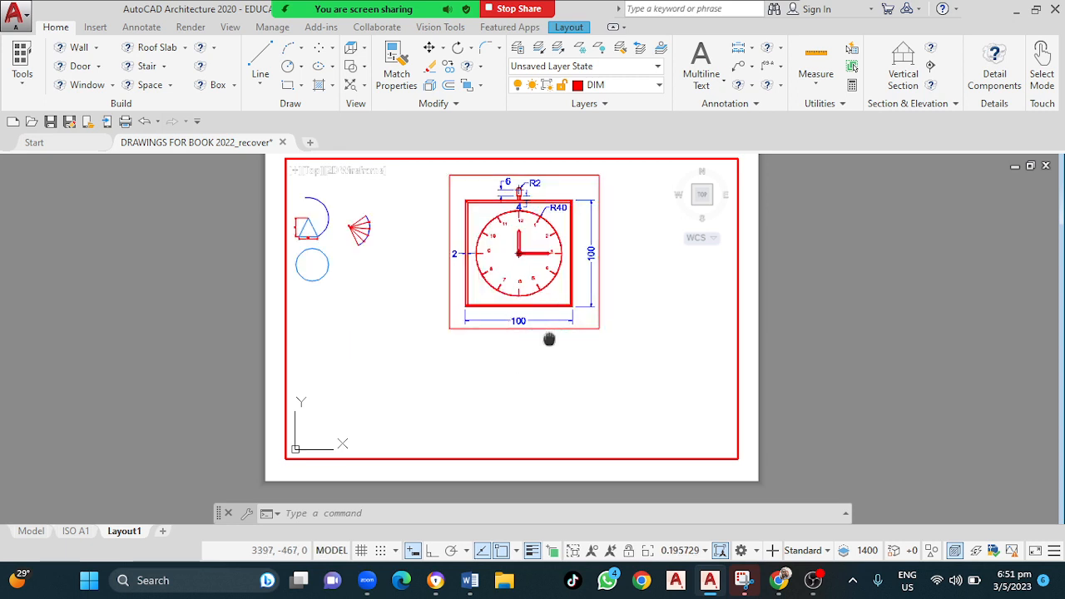
middle_click_drag(549, 338, 527, 390)
middle_click_drag(599, 357, 639, 342)
scroll(591, 354, "up", 2)
scroll(671, 368, "down", 3)
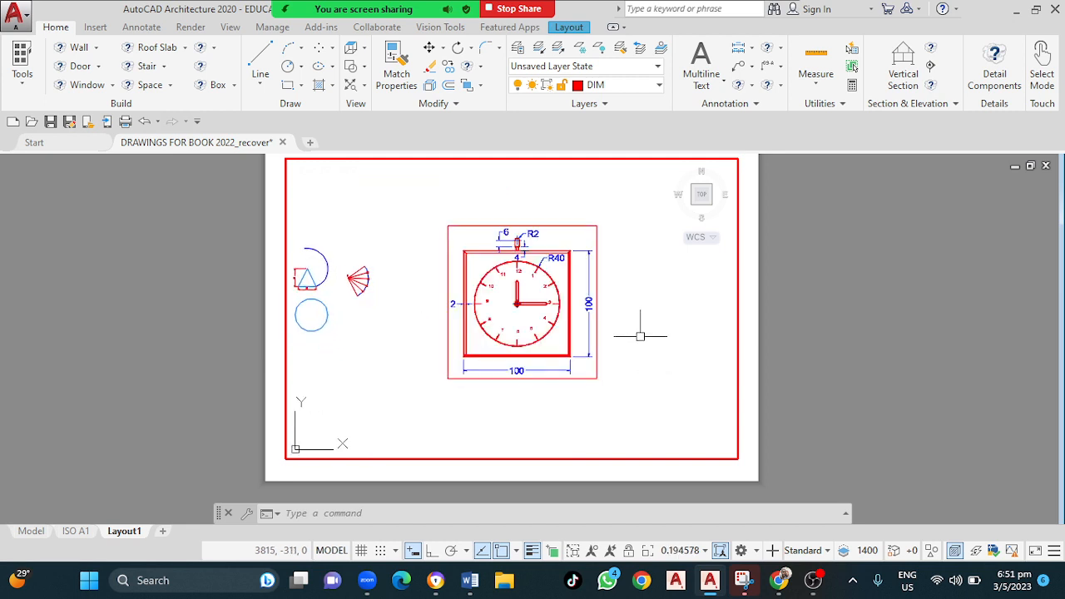
double_click(757, 319)
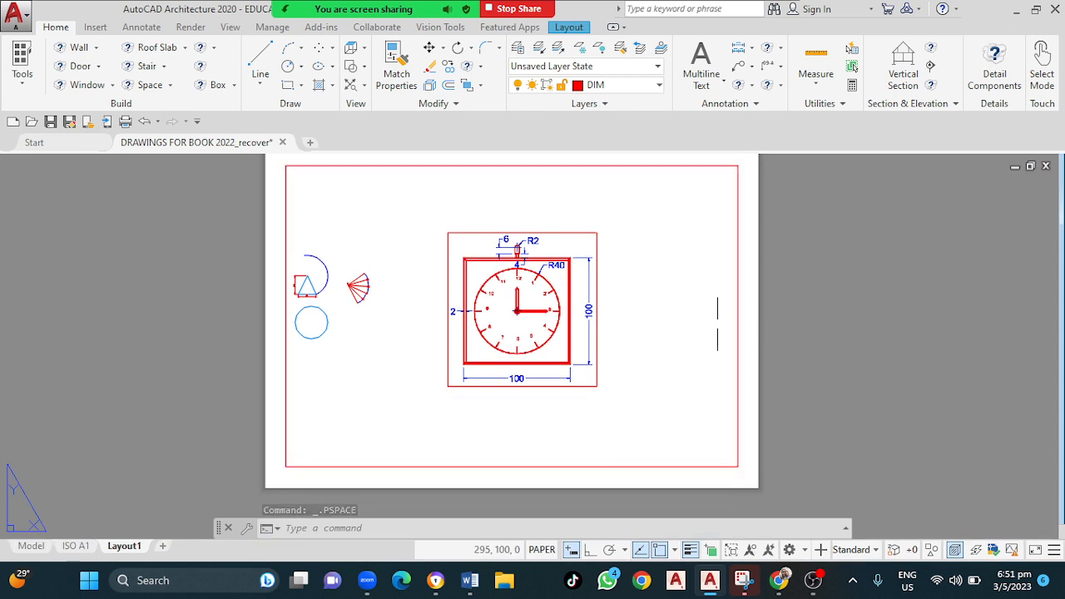
left_click(736, 312)
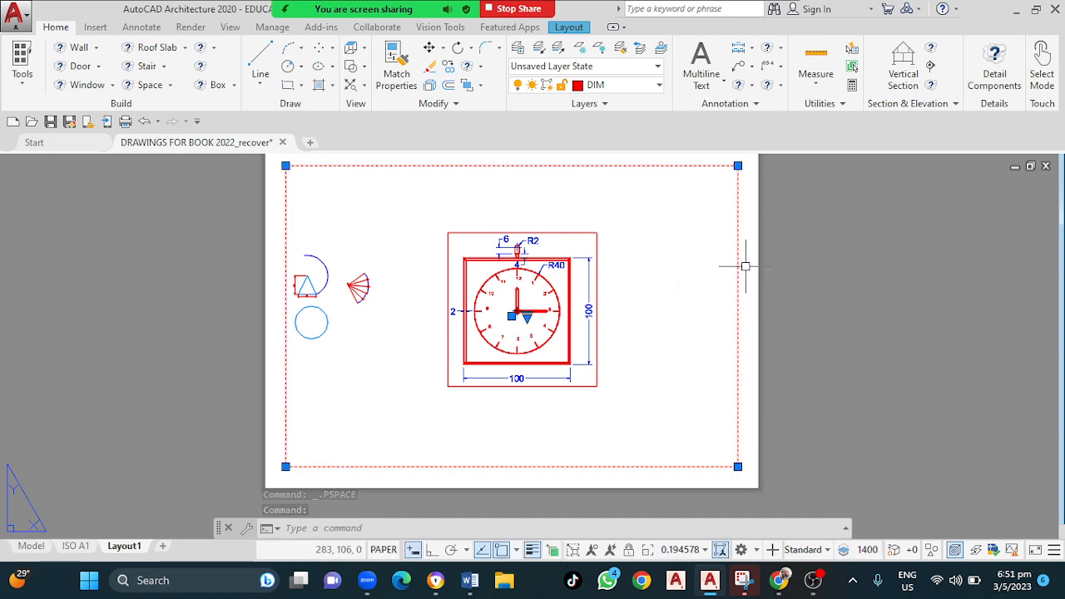
key("Escape")
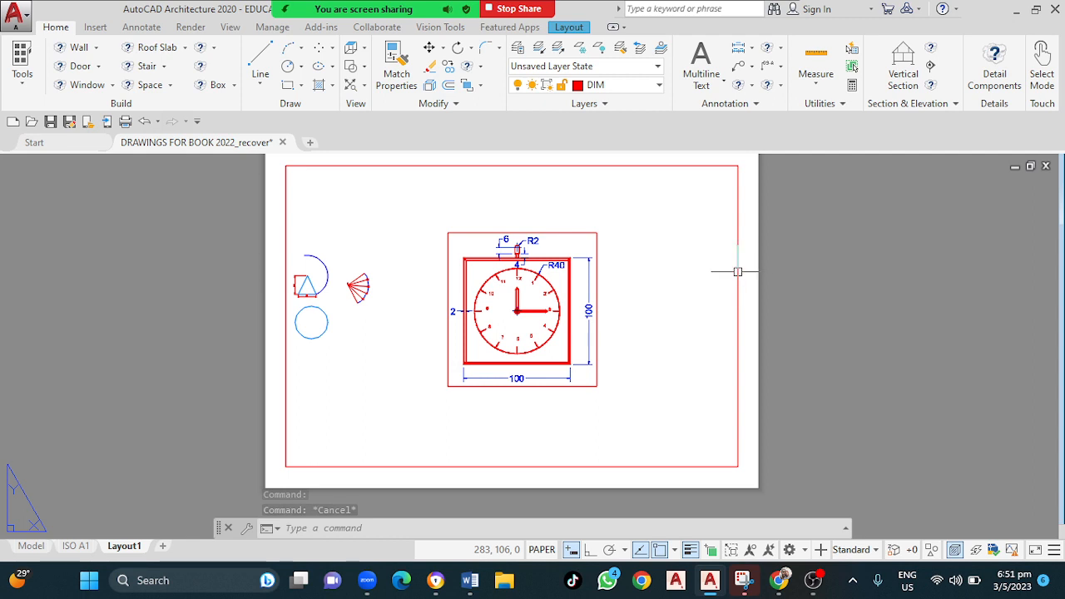
double_click(672, 262)
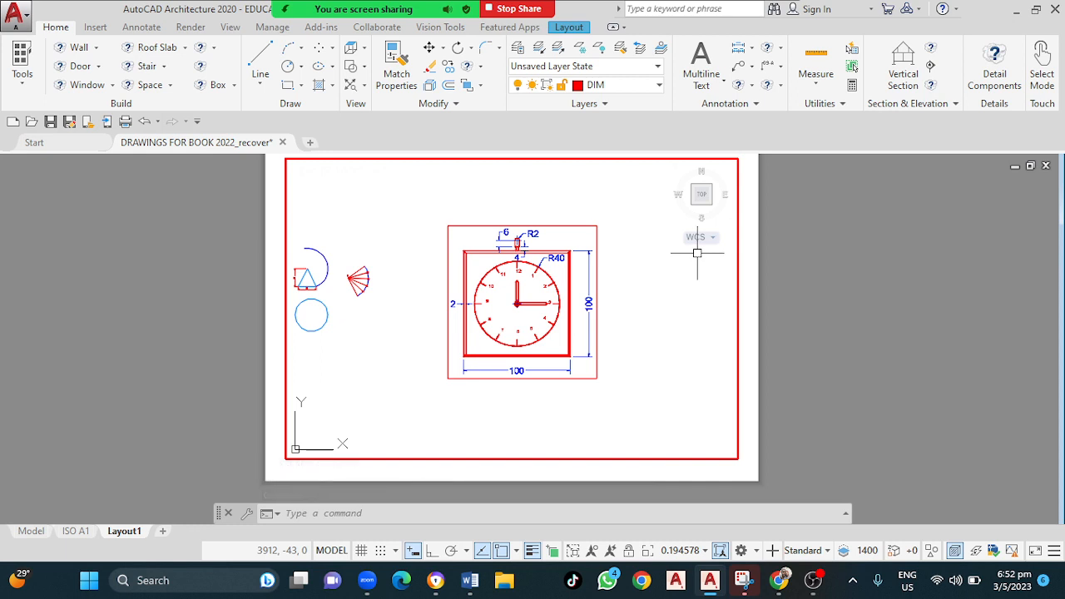
double_click(749, 255)
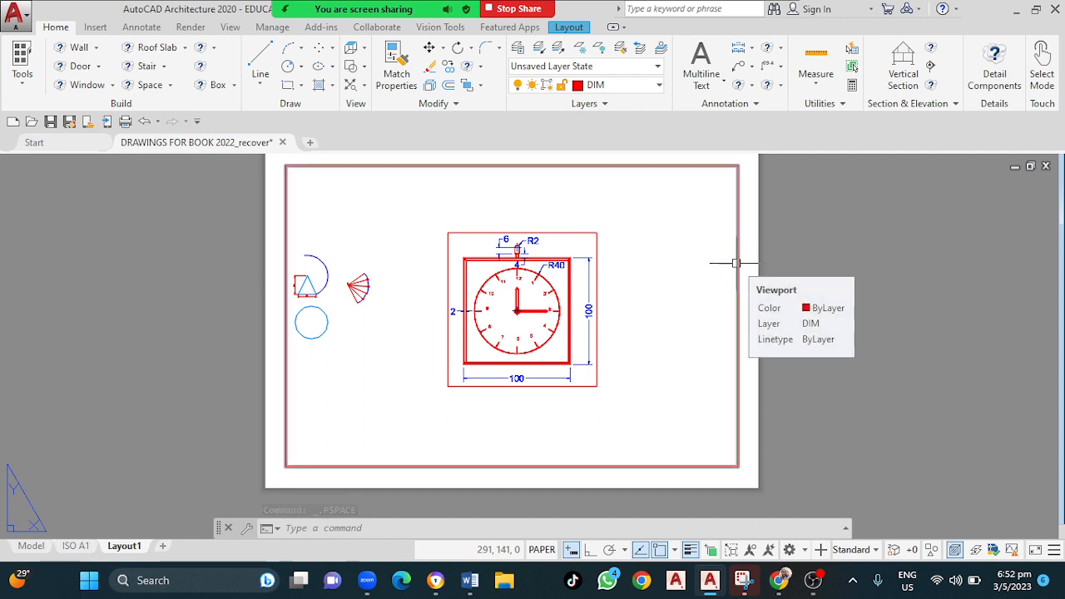
Set the scale of the sheet's viewport to 1:1
left_click(736, 263)
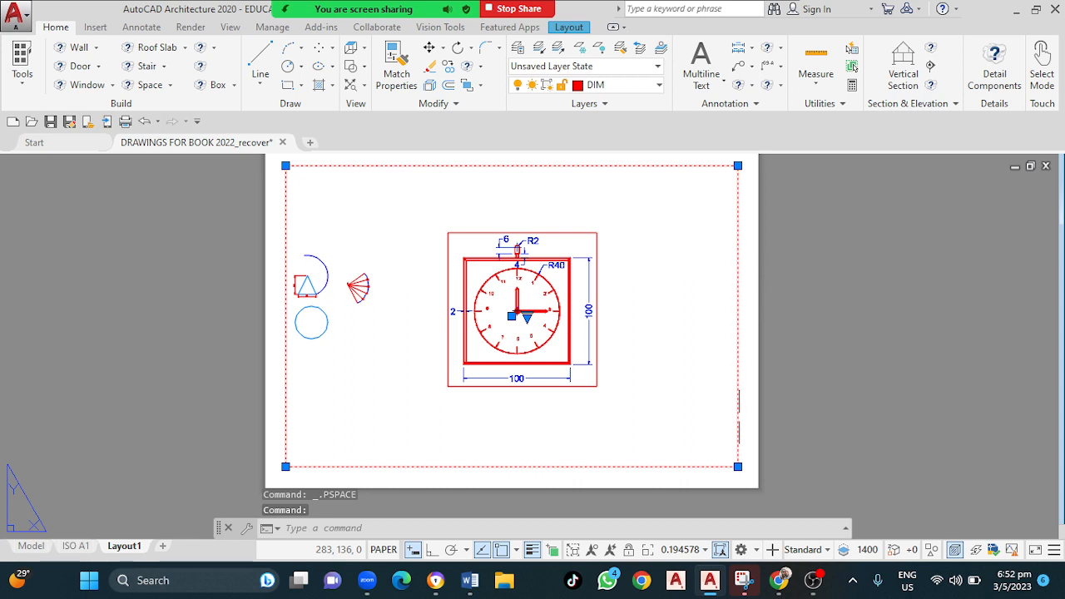
left_click(705, 551)
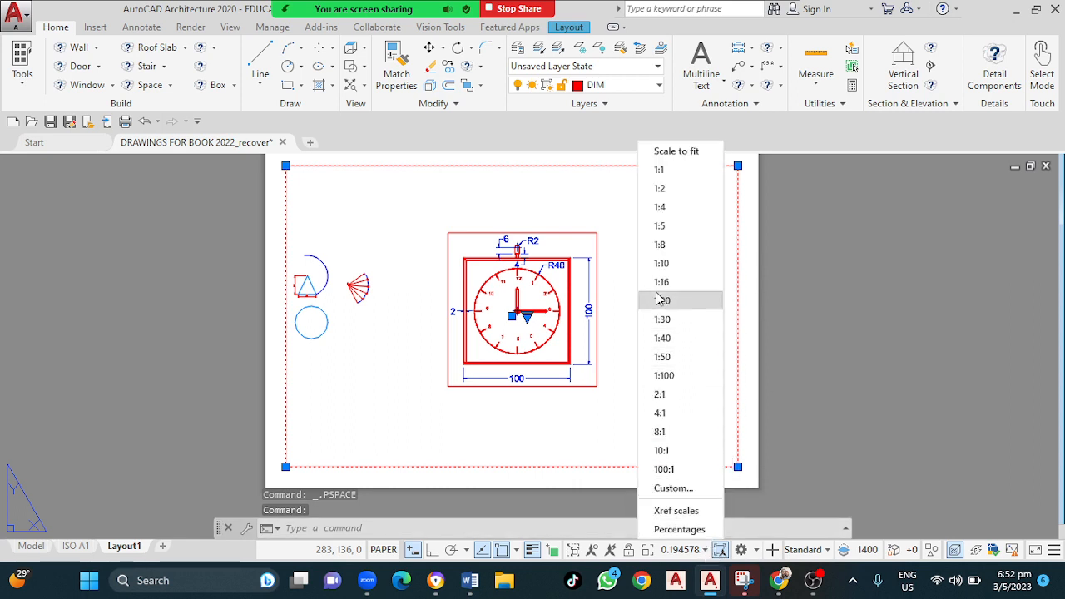
left_click(667, 170)
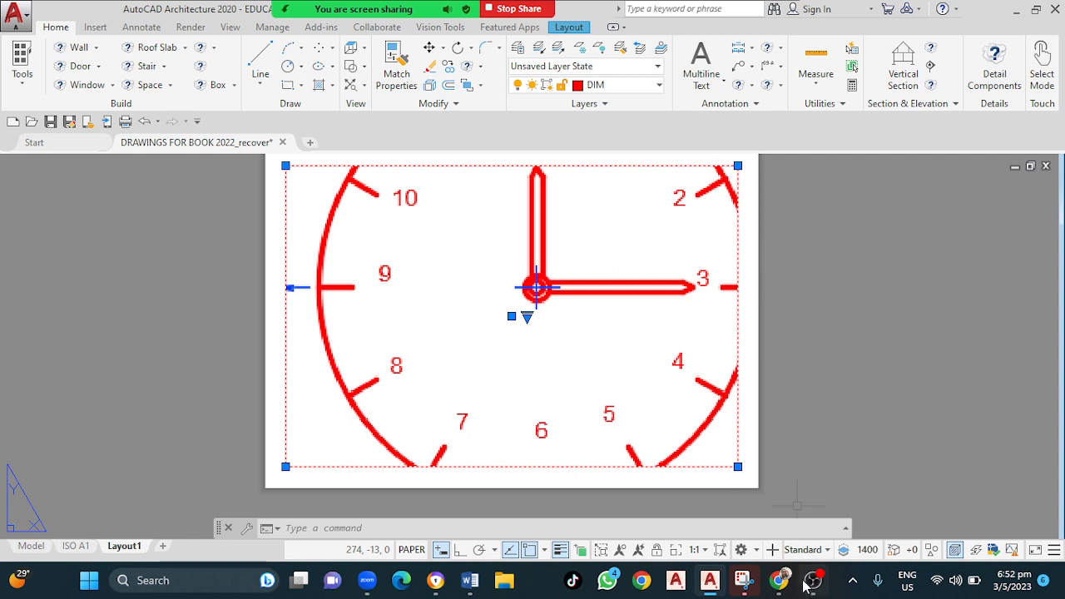
Set the scale of the sheet's viewport to 1:5, lock the viewport, and deselect it
left_click(704, 549)
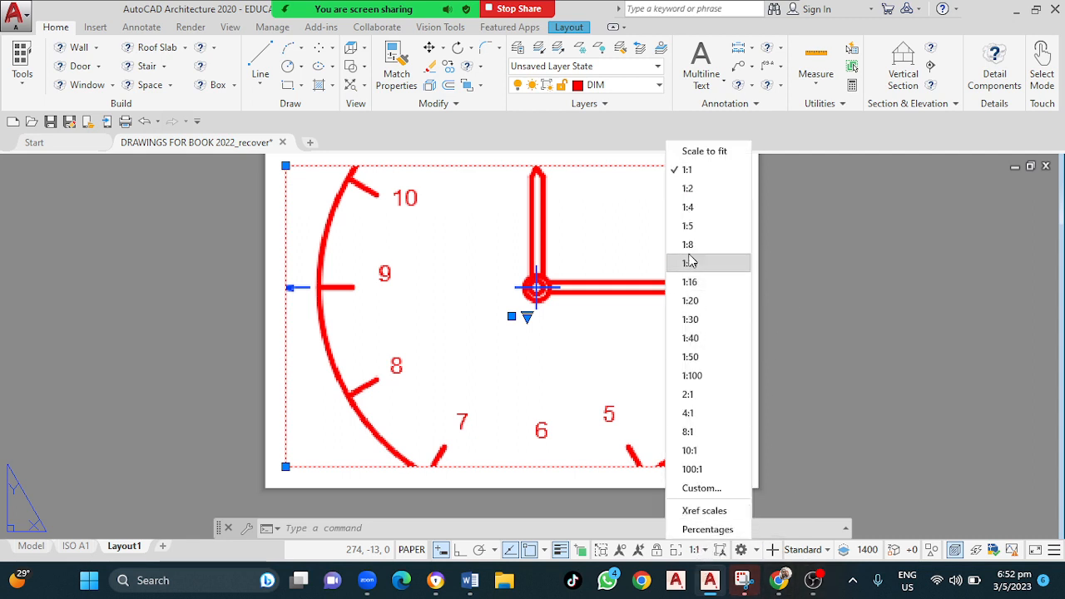
left_click(687, 226)
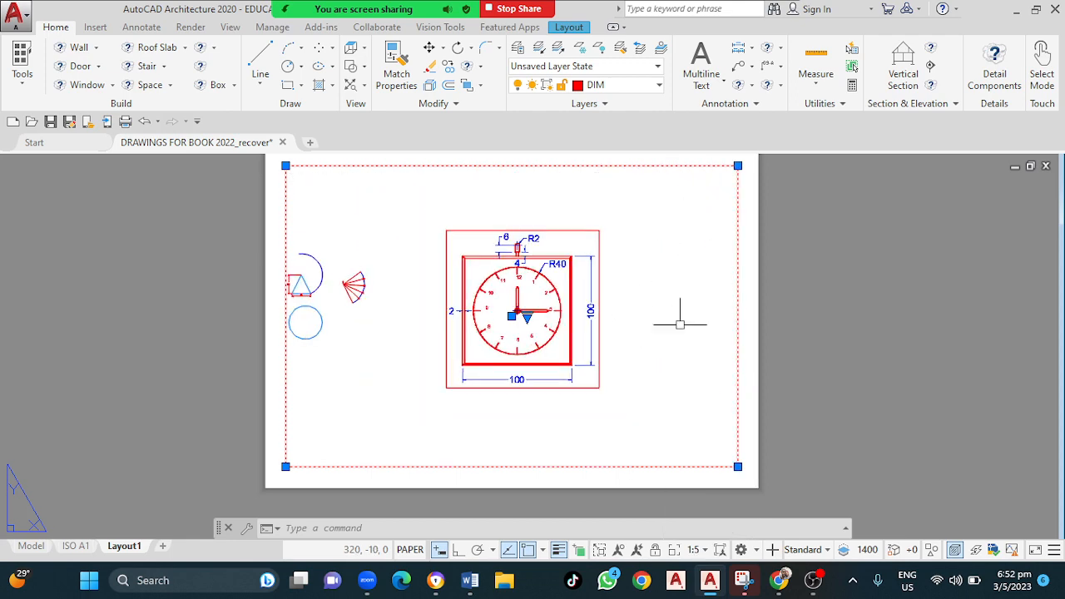
left_click(750, 299)
left_click(751, 297)
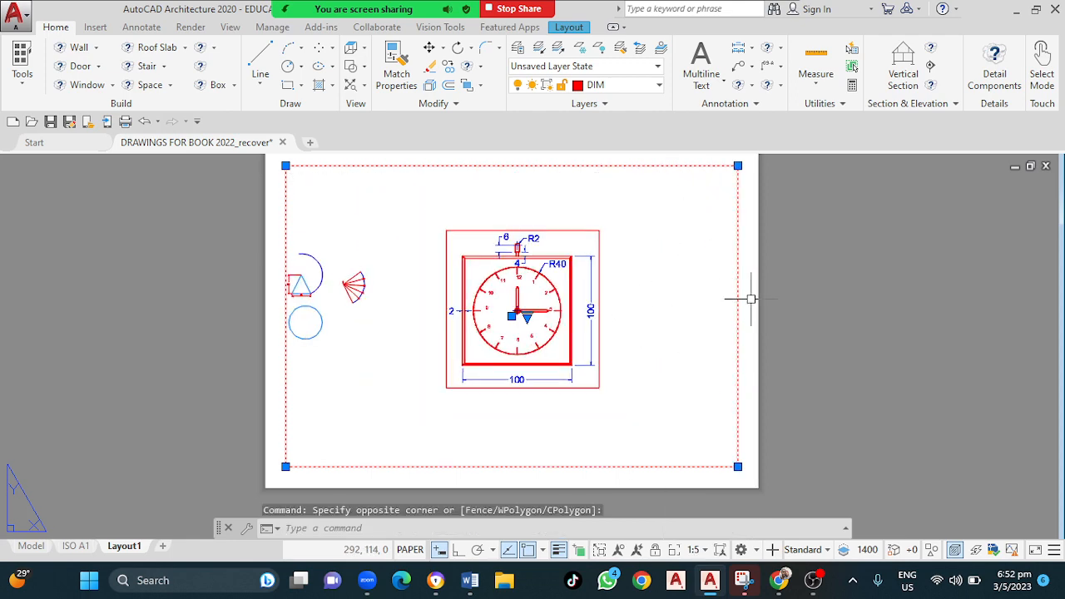
left_click(655, 553)
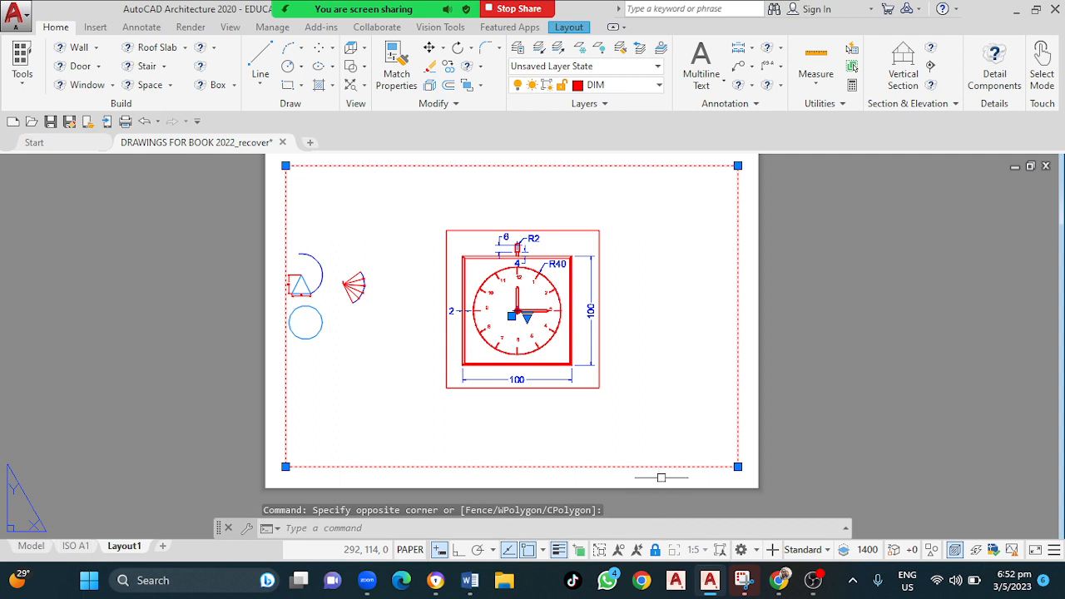
key("Escape")
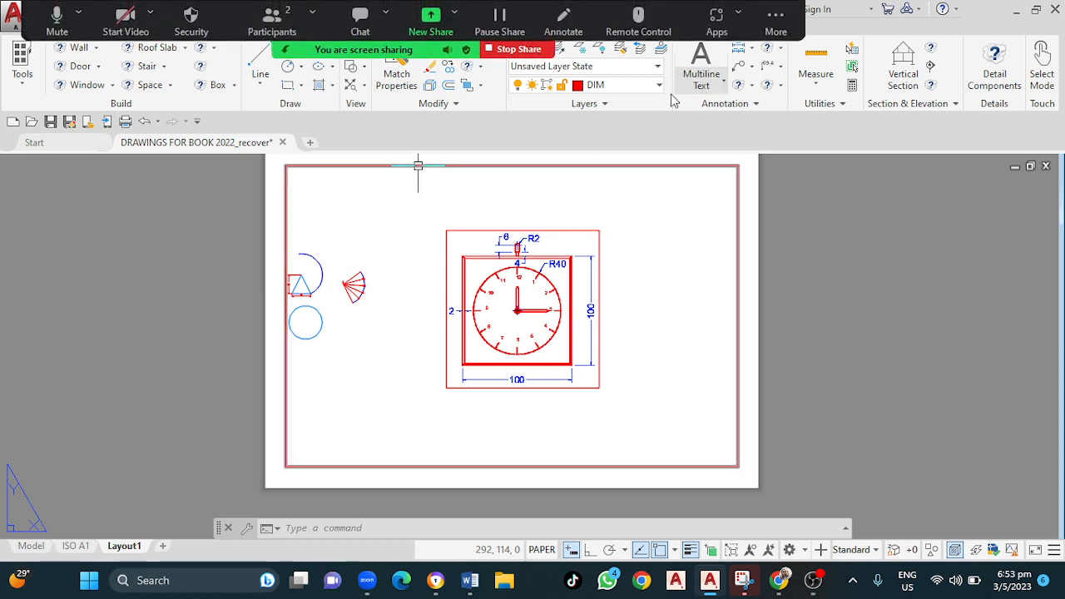
Start single-line text in the sheet's lower-right area, below the clock drawing, with height 5 and rotation angle 0
left_click(724, 86)
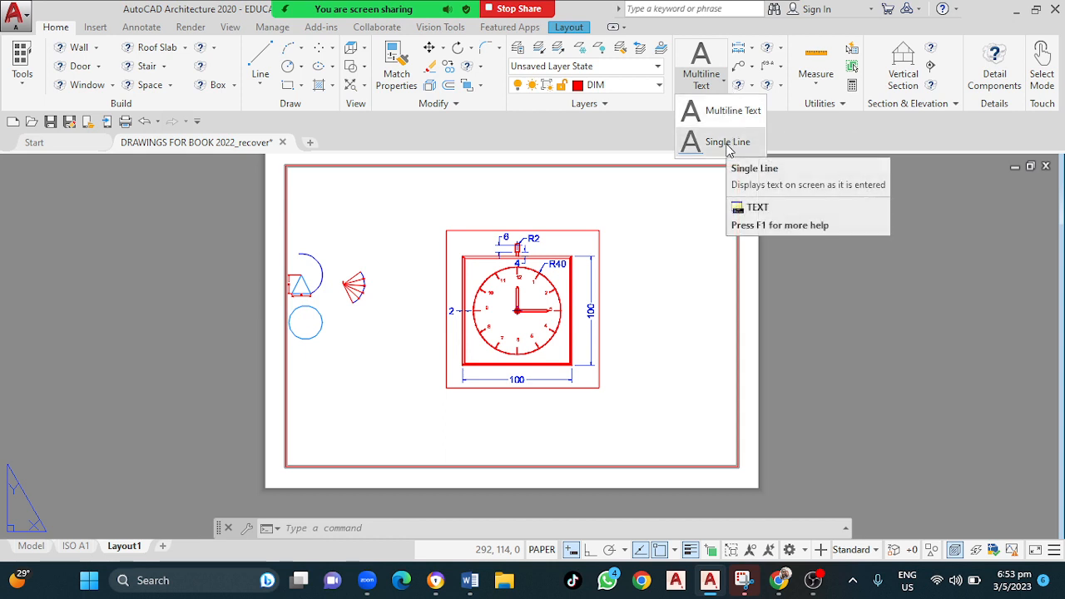
left_click(723, 81)
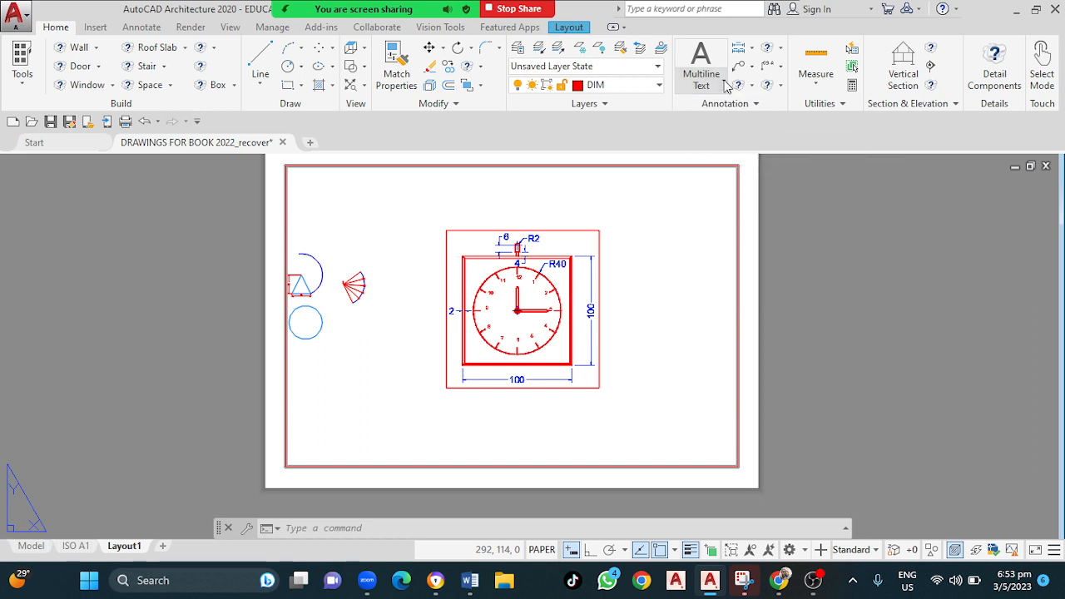
left_click(723, 80)
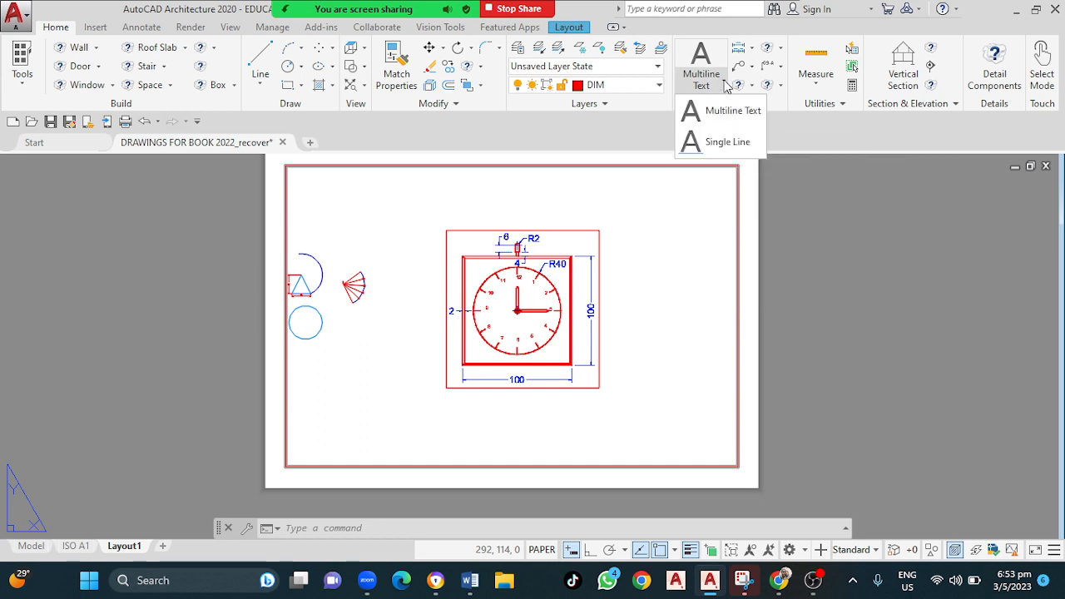
left_click(727, 148)
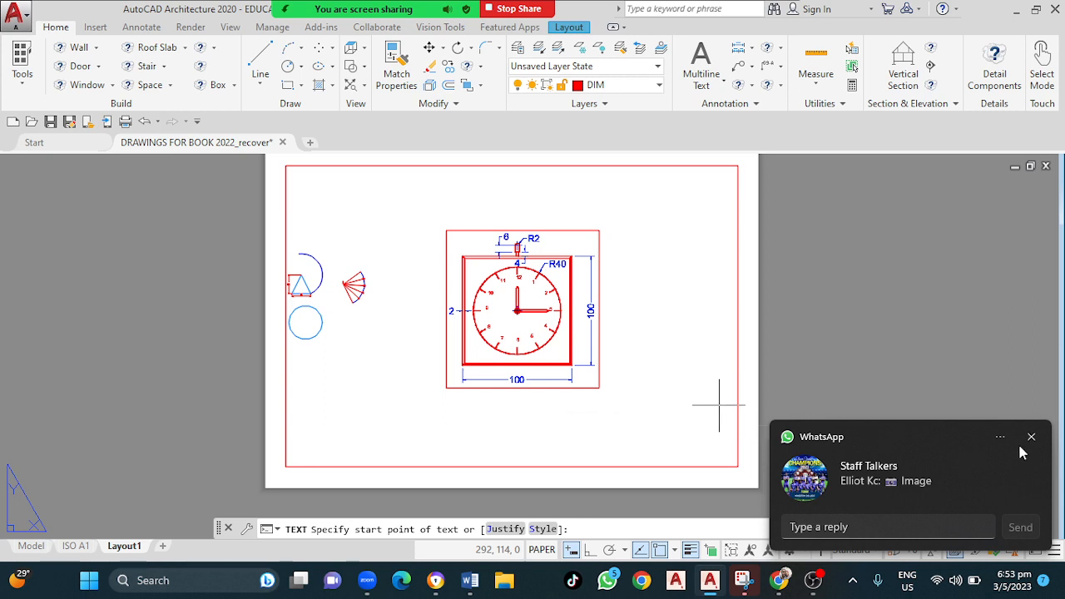
left_click(1031, 438)
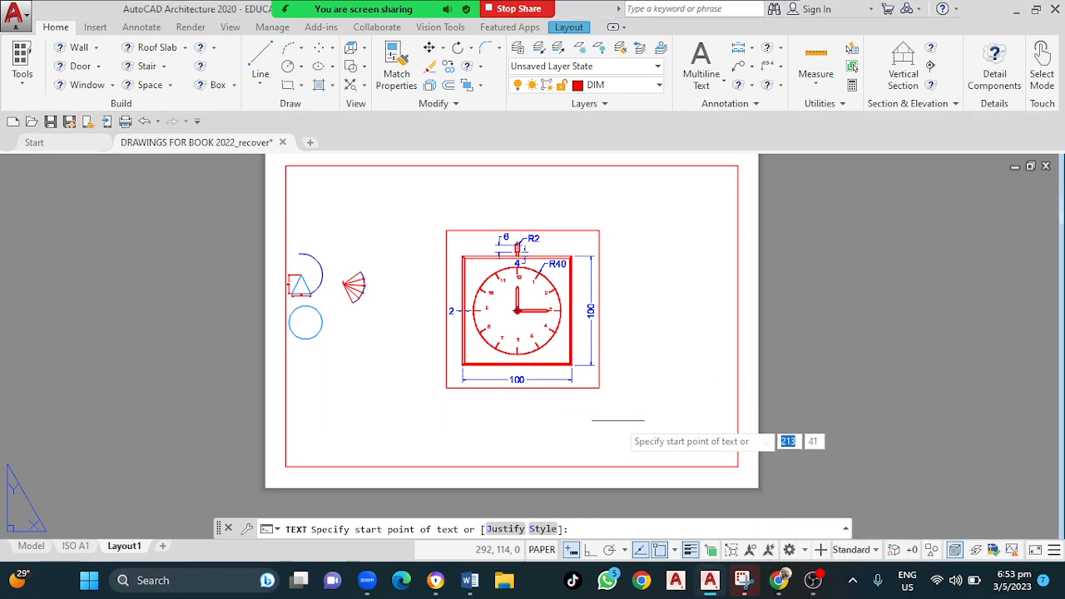
left_click(596, 409)
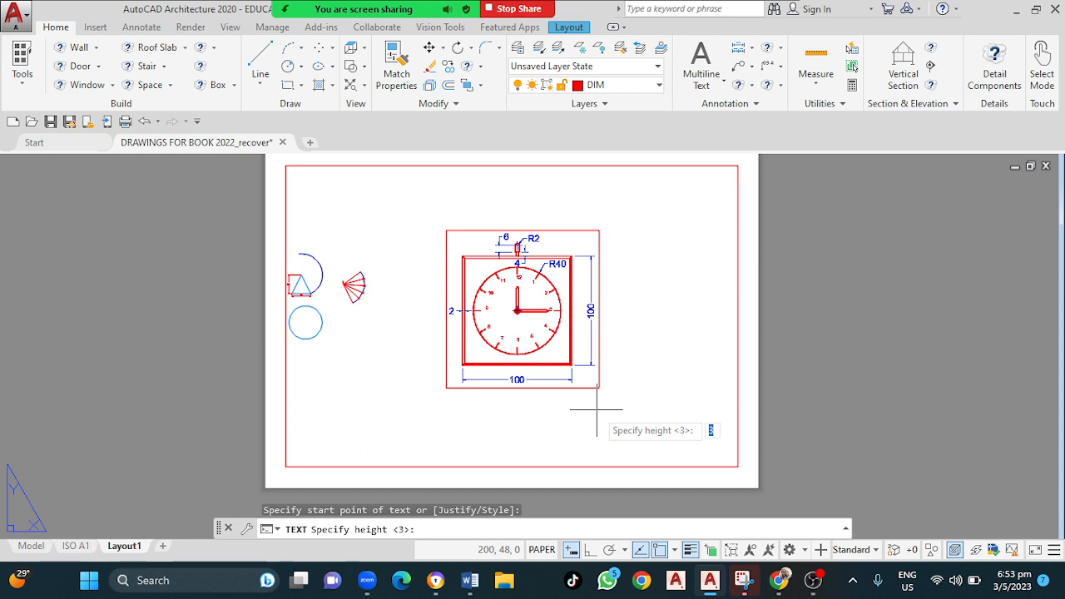
type("5")
key("Return")
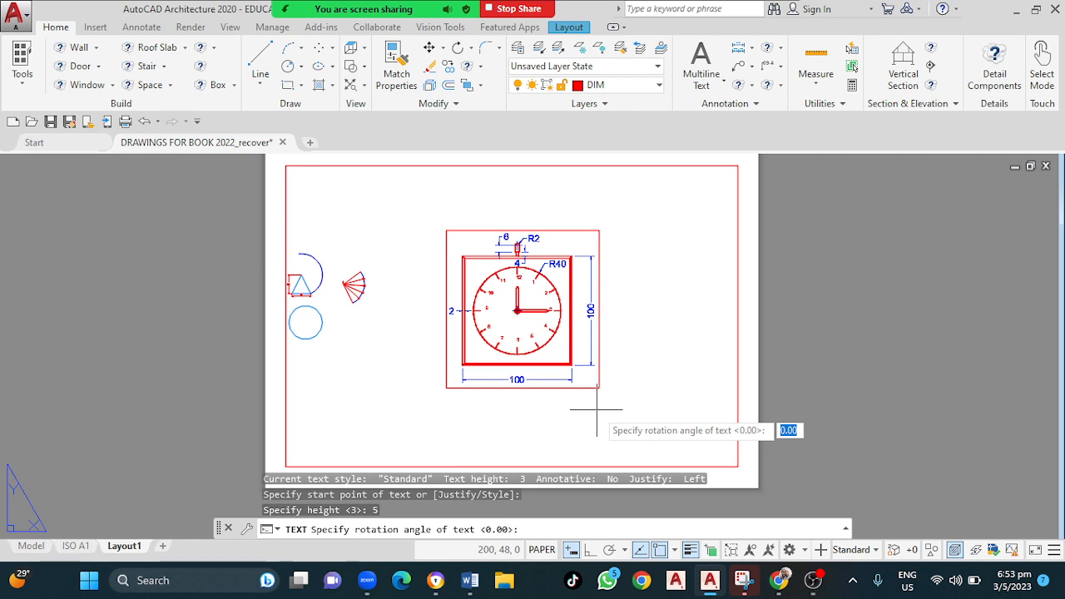
type("0")
key("Return")
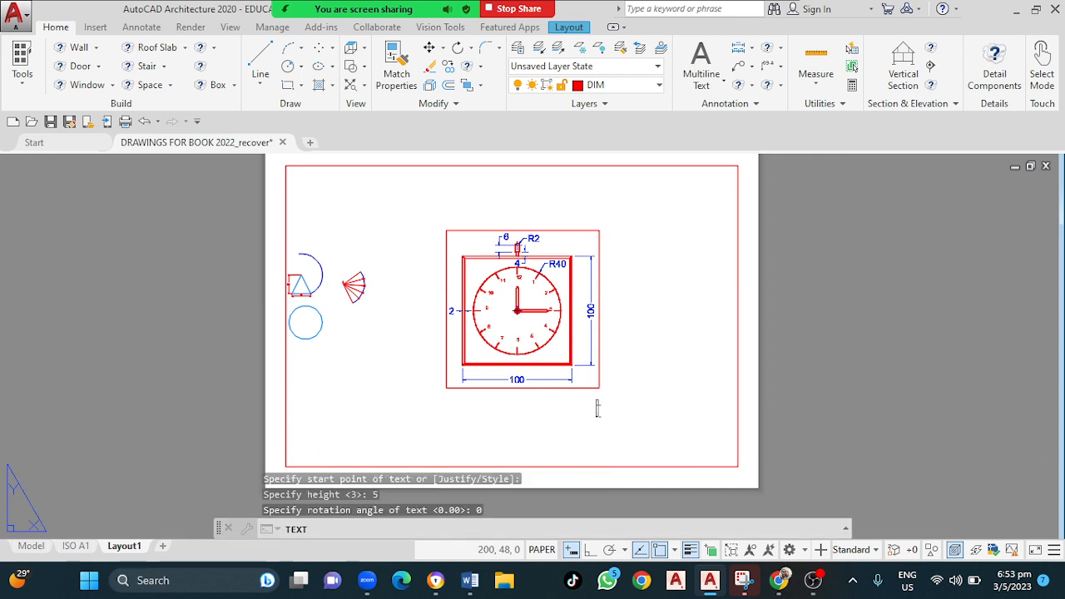
Enter the first text line in capitals, "CANDIDATE# :" followed by the candidate number
key("Caps_Lock")
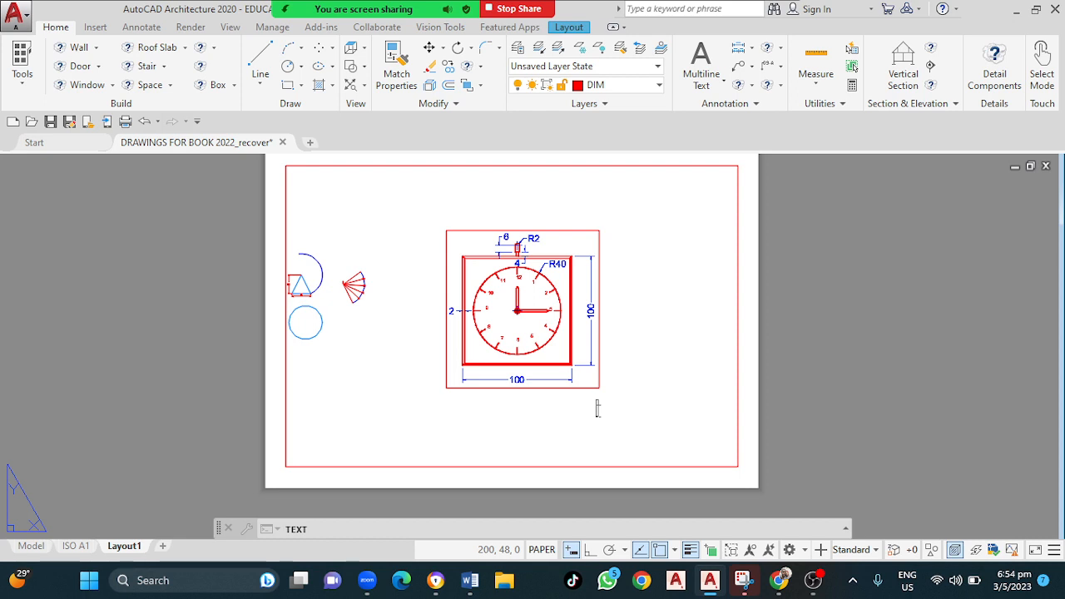
type("NDIDATE")
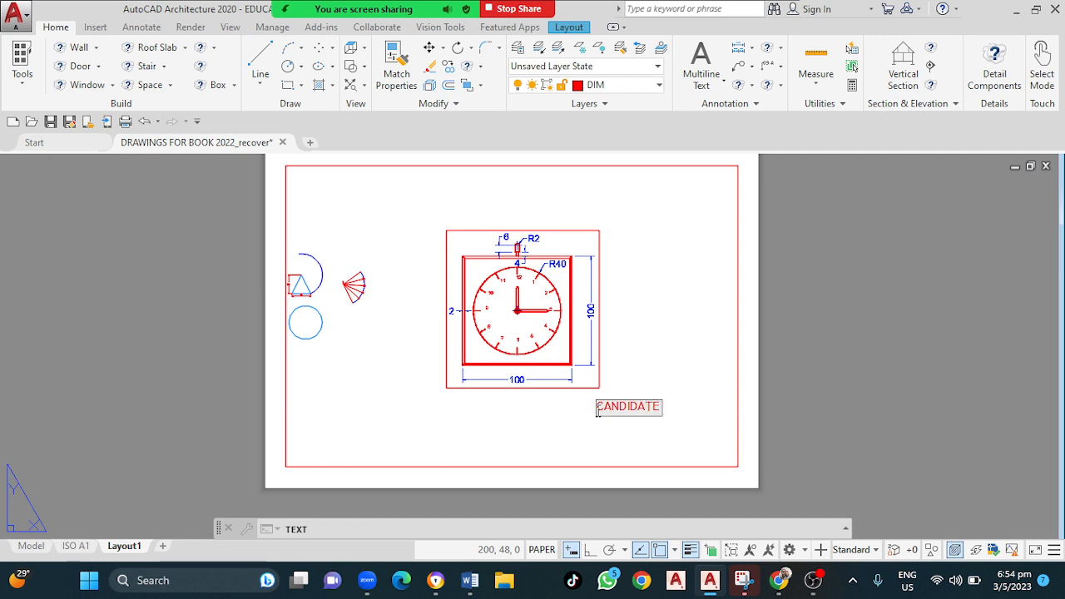
type("#")
type(":123456")
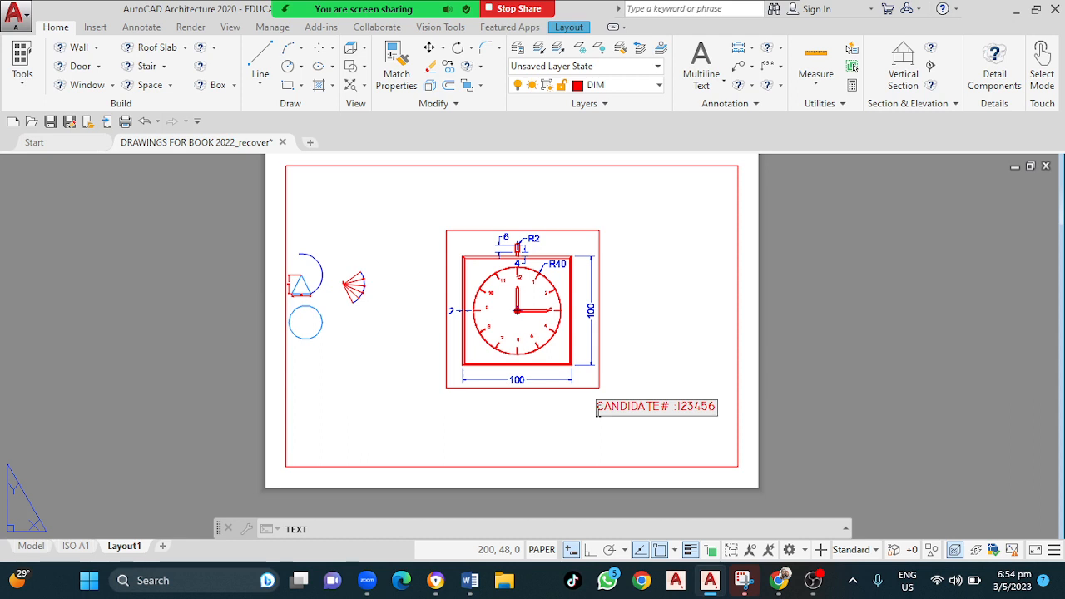
key("Return")
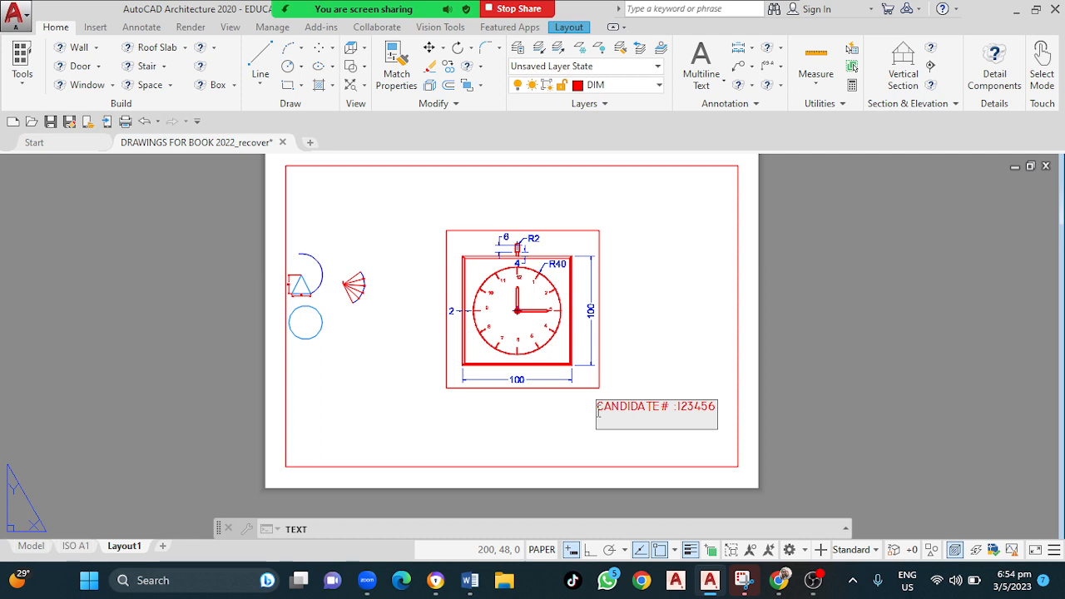
Add a second text line reading "SCALE: 1: 5" below the candidate line
type("SCALE: 1:50")
left_click(652, 423)
left_click(668, 425)
key("BackSpace")
key("Return")
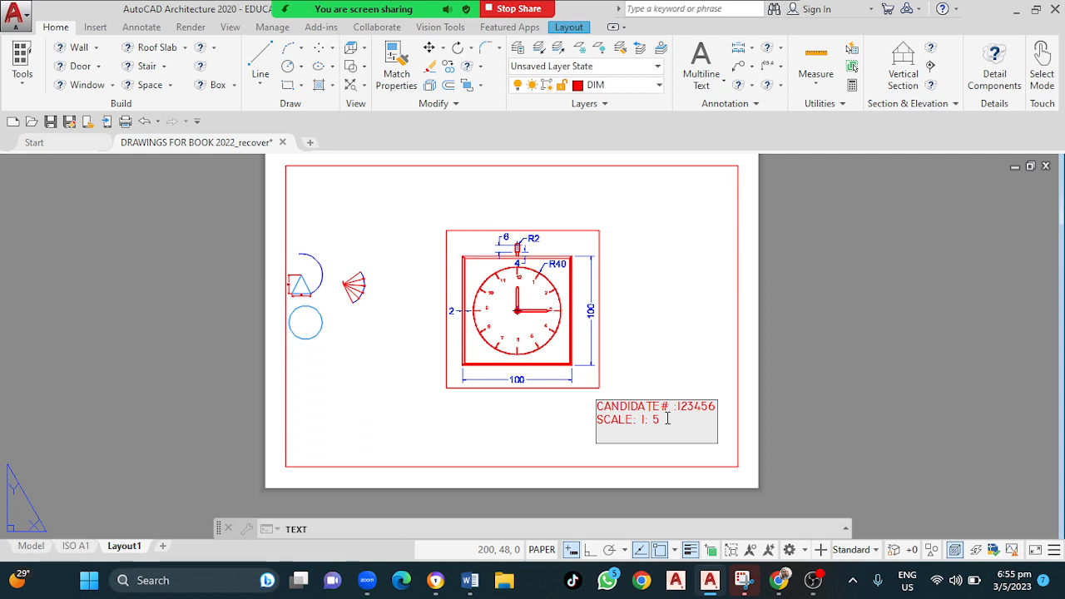
Add a third text line reading "TITLE: CLOCK" and finish the text
type("TTITLE:")
type("CLOCK")
key("Return")
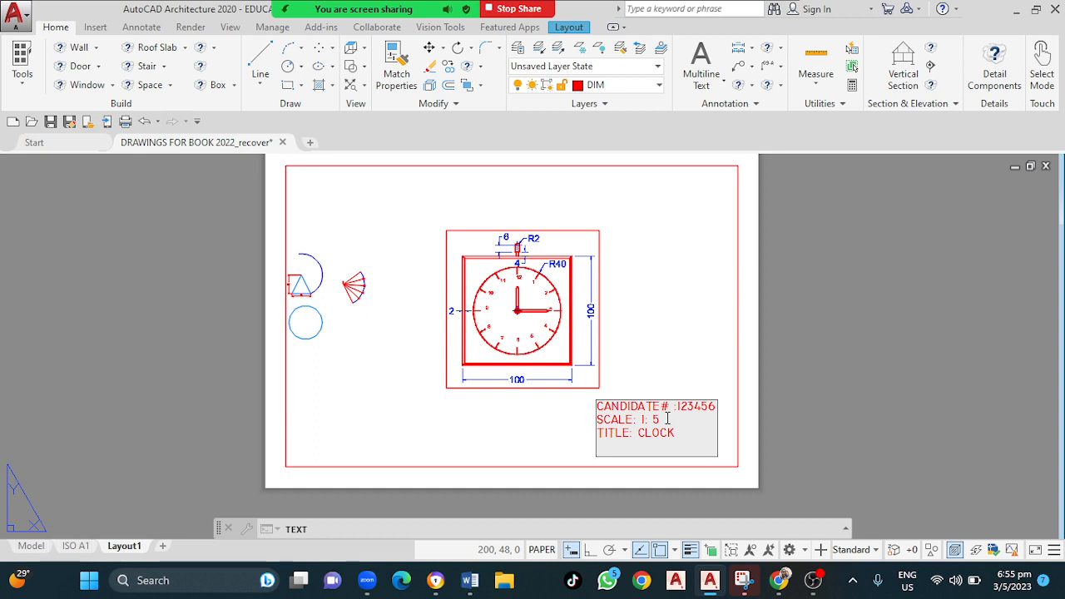
left_click(679, 363)
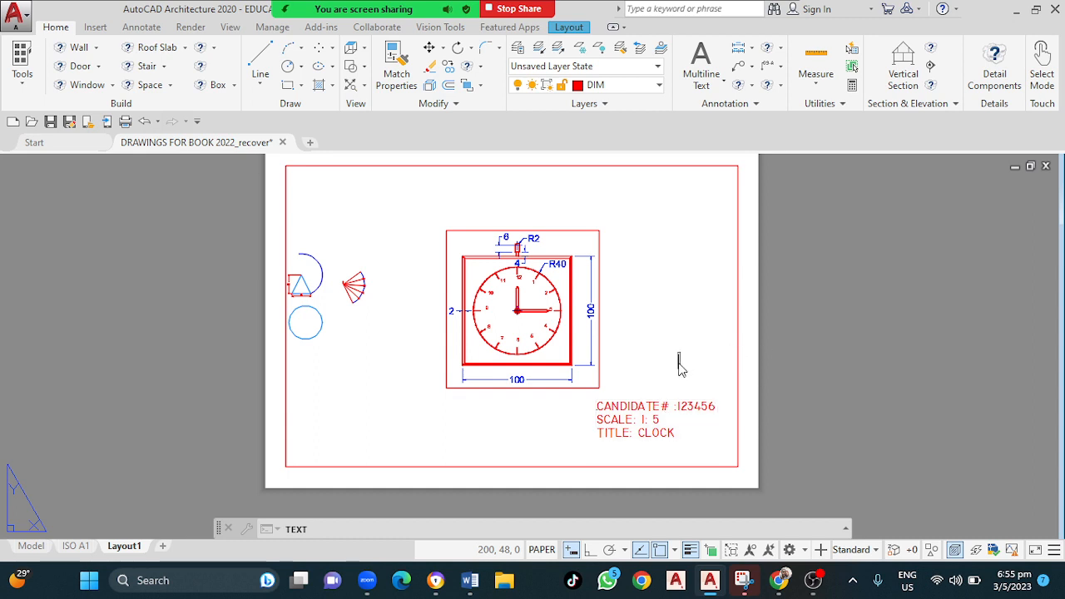
key("Escape")
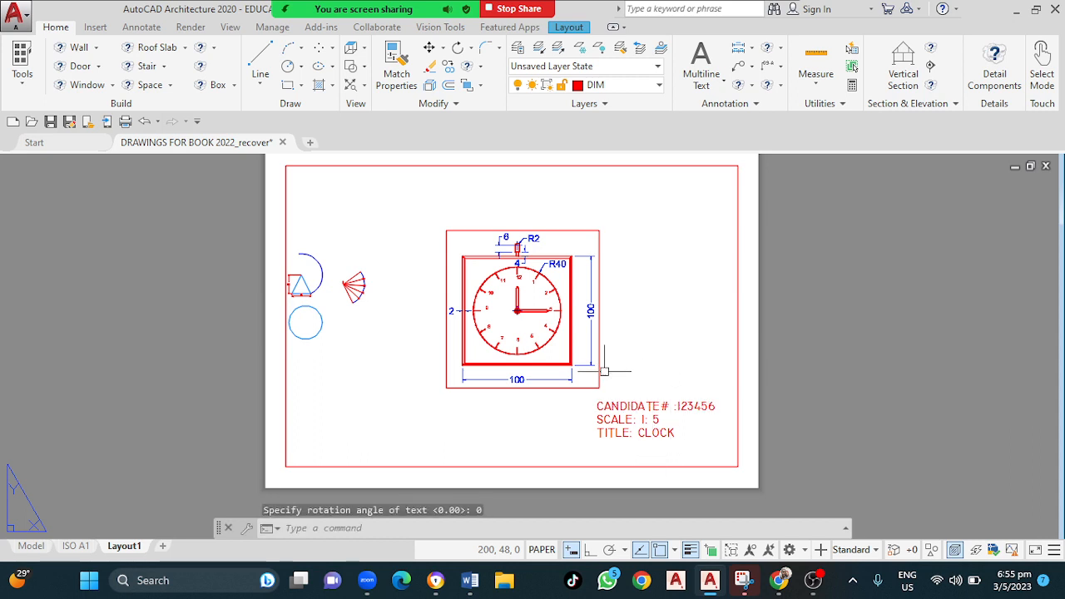
Preview the plot of the single Layout1 sheet and send it to Microsoft Print to PDF on A4 landscape
mouse_move(332, 6)
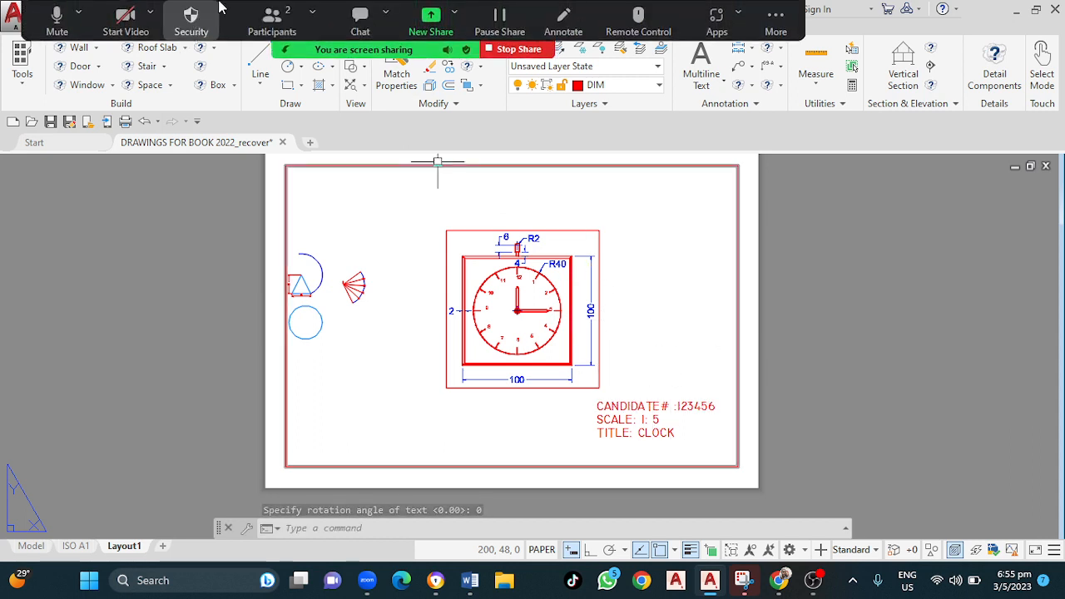
left_click_drag(225, 5, 206, 491)
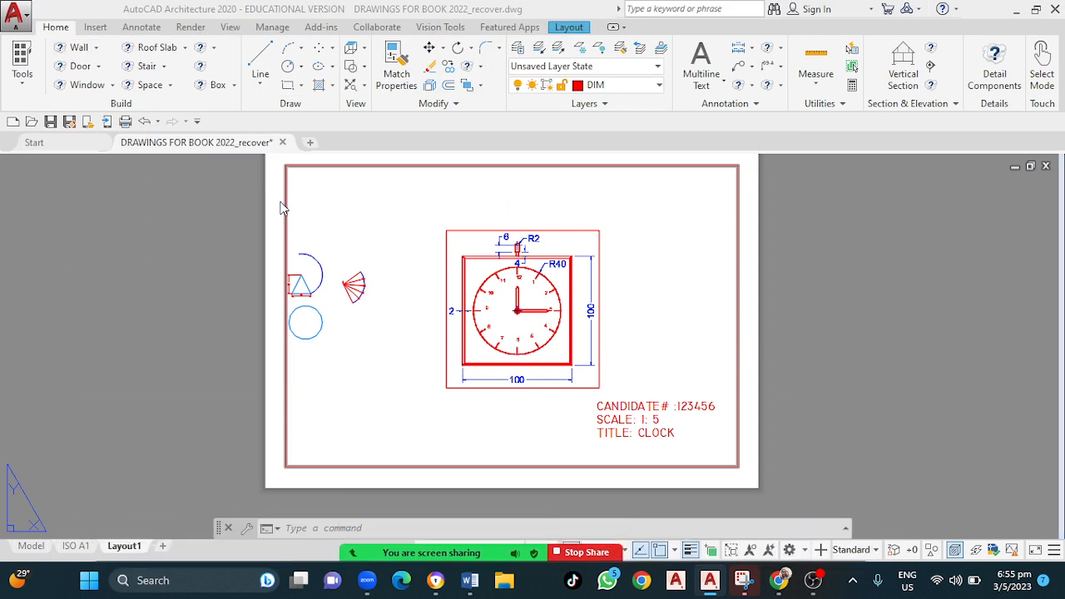
left_click(53, 30)
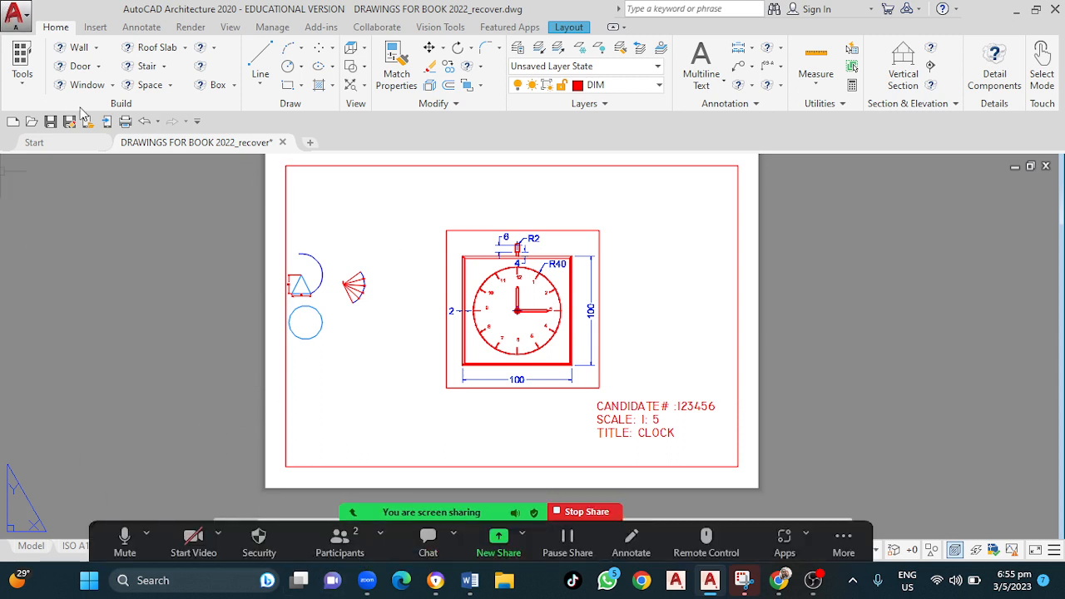
left_click(126, 121)
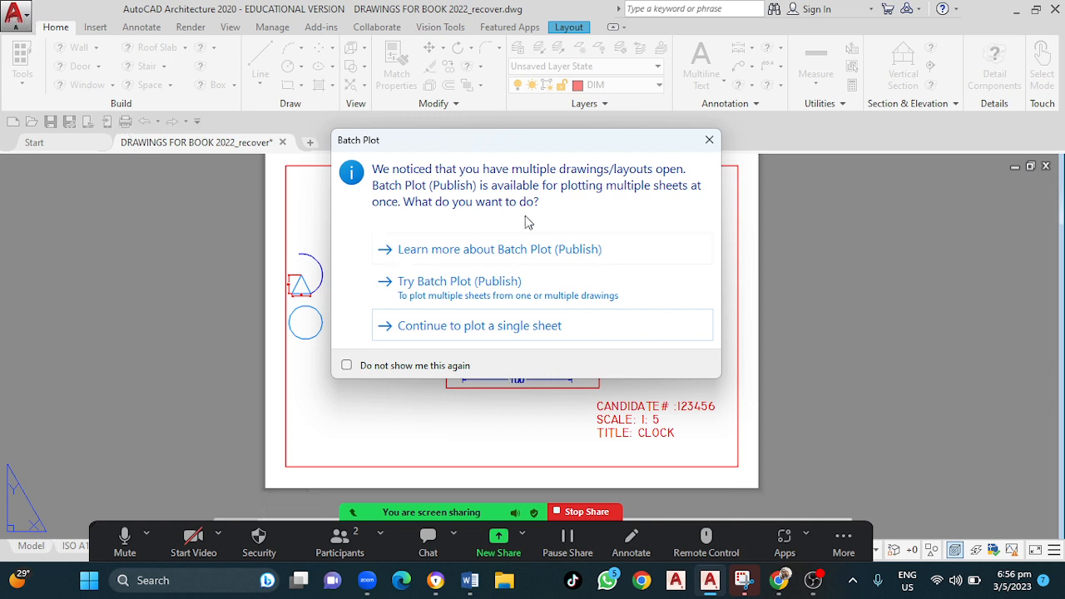
left_click(708, 140)
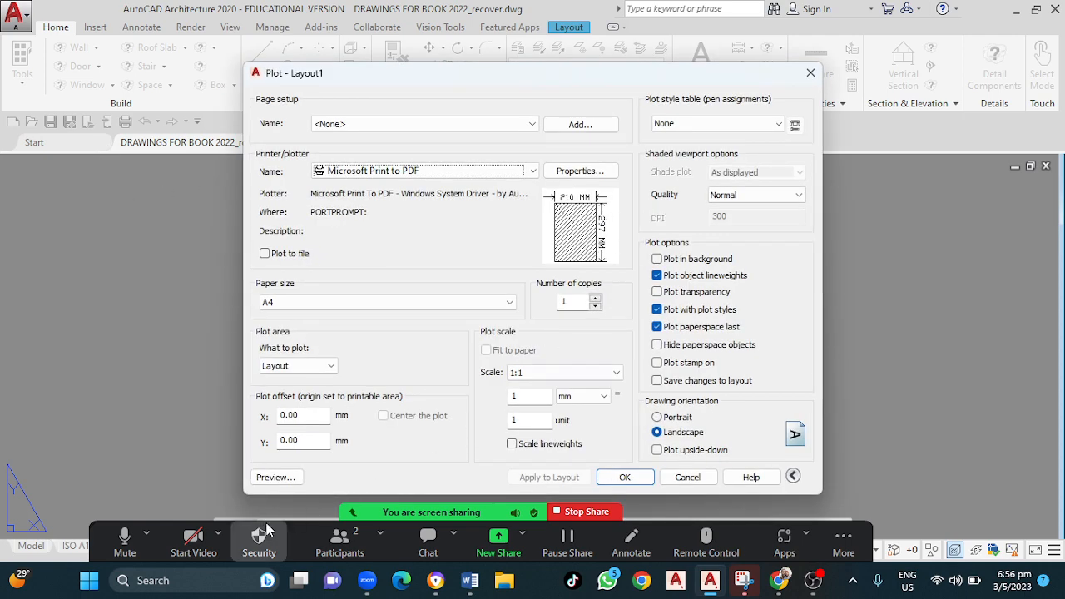
left_click(275, 478)
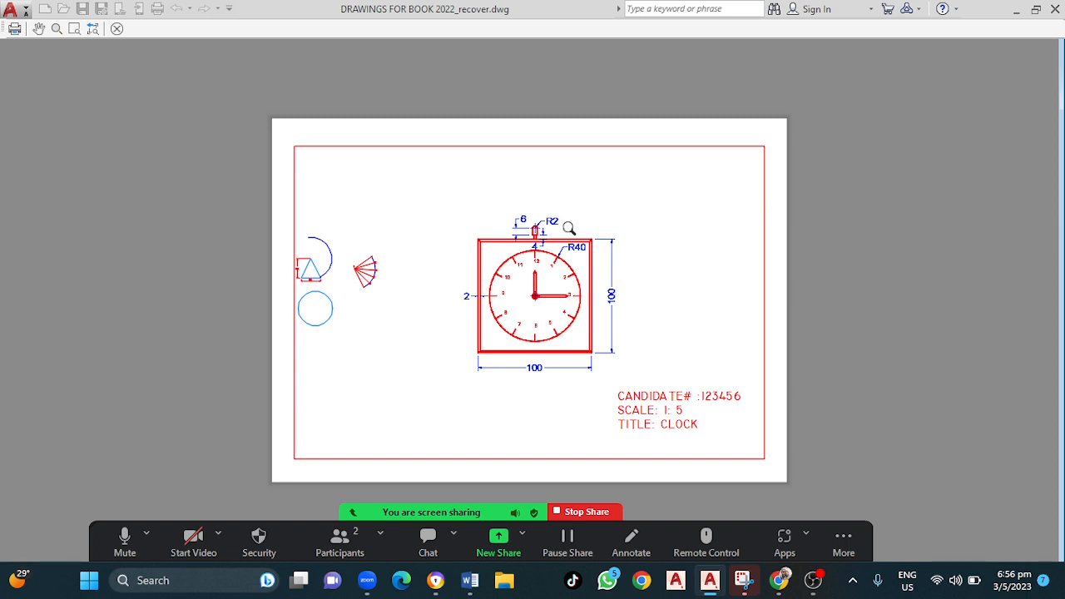
left_click(117, 29)
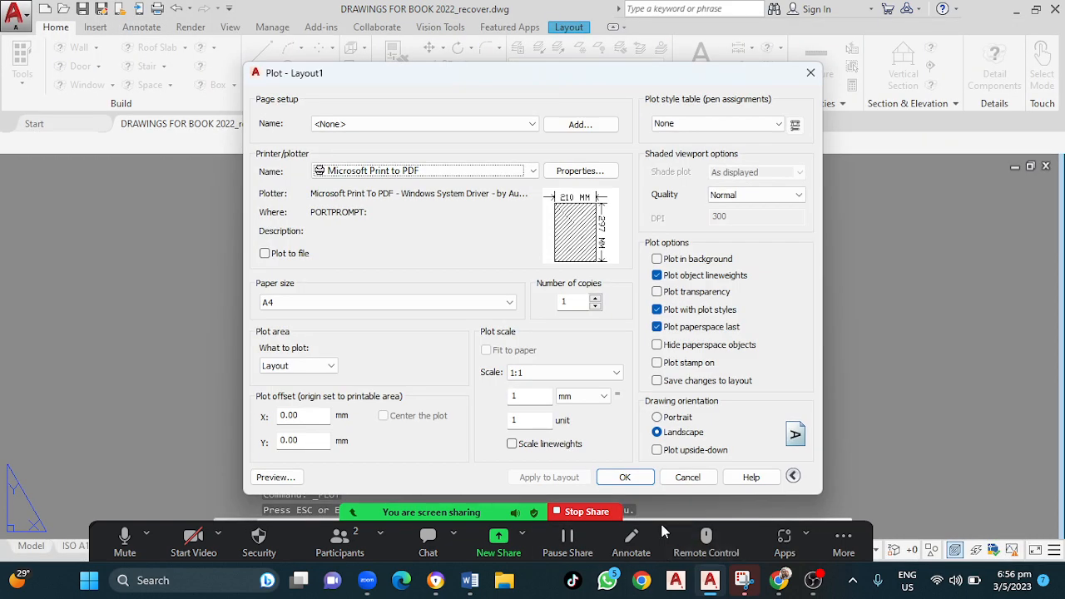
left_click_drag(660, 521, 705, 58)
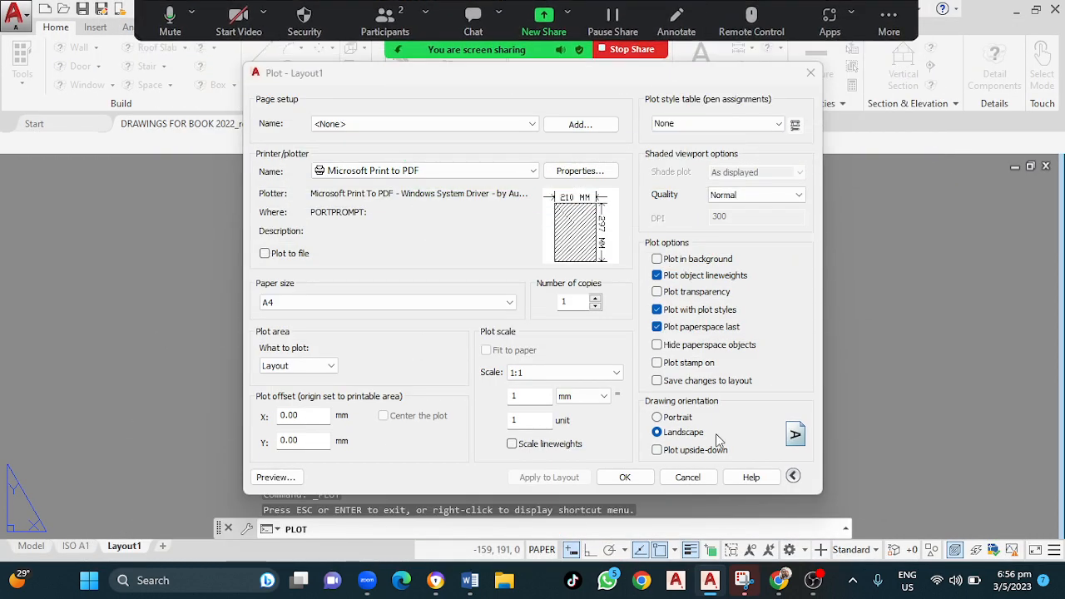
left_click(625, 478)
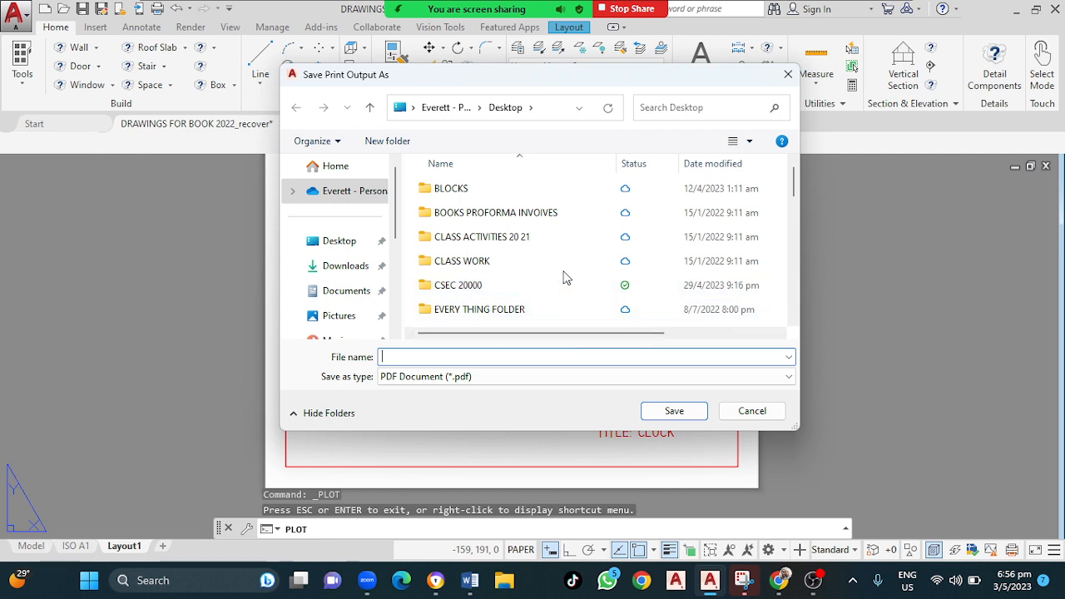
Create a new folder on the Desktop named "CAN" followed by the candidate number
right_click(521, 183)
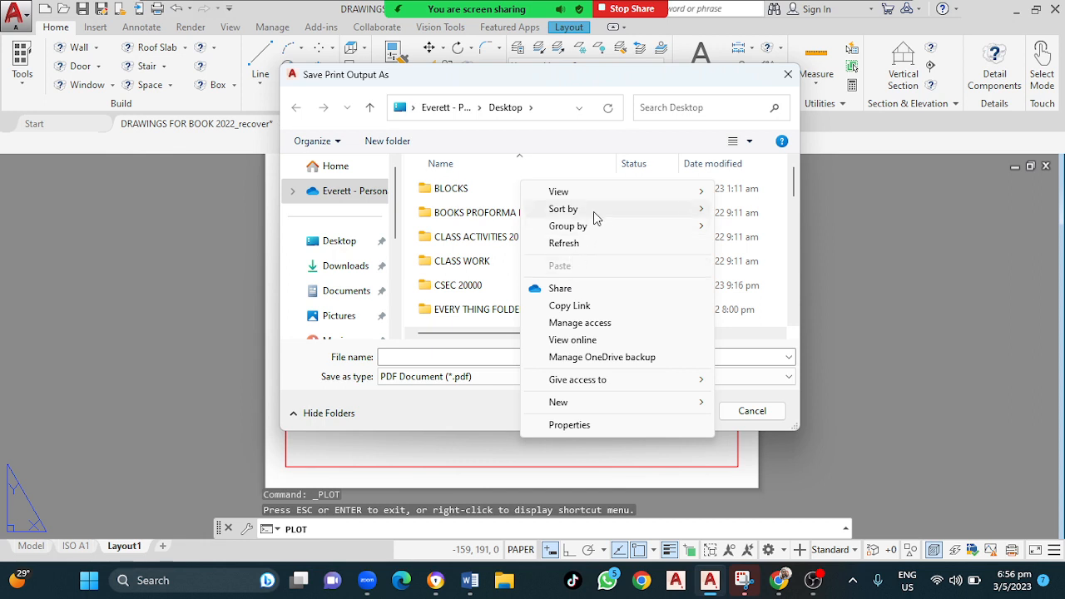
mouse_move(570, 408)
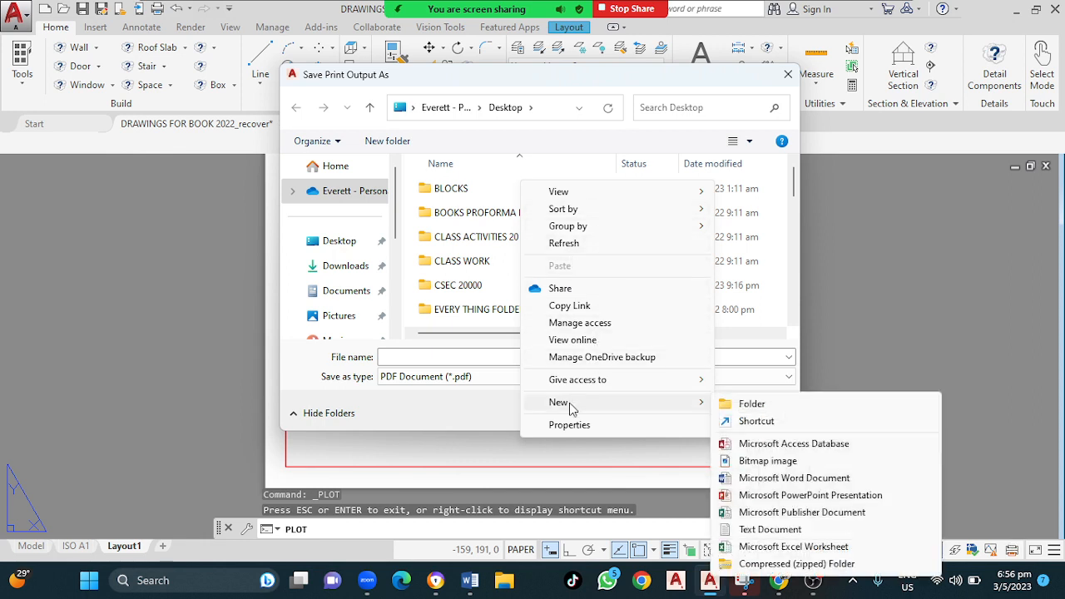
left_click(757, 405)
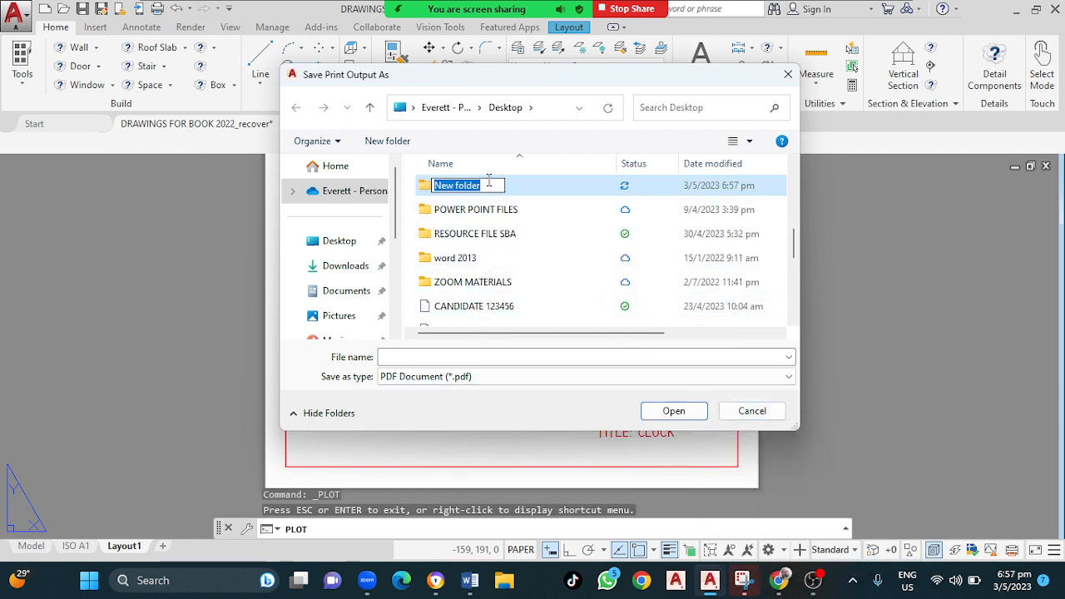
type("CAN")
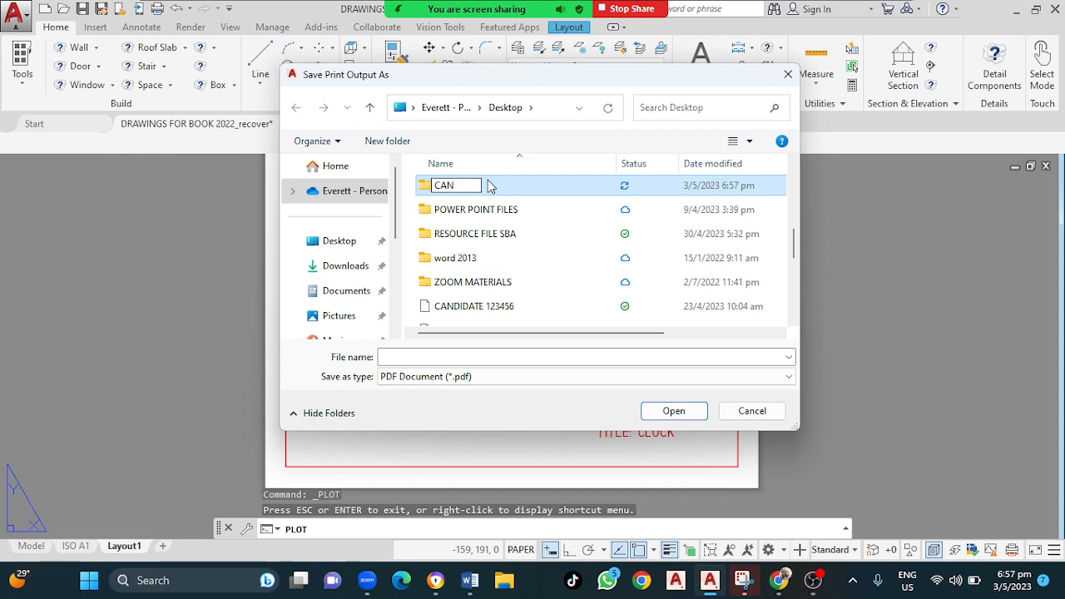
type(" :")
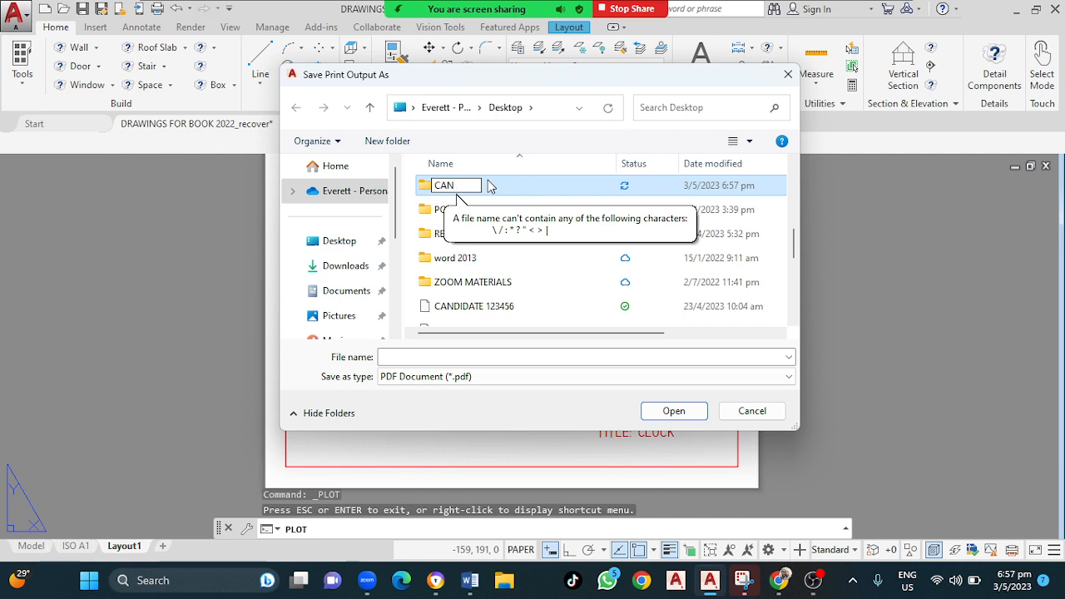
type("12333")
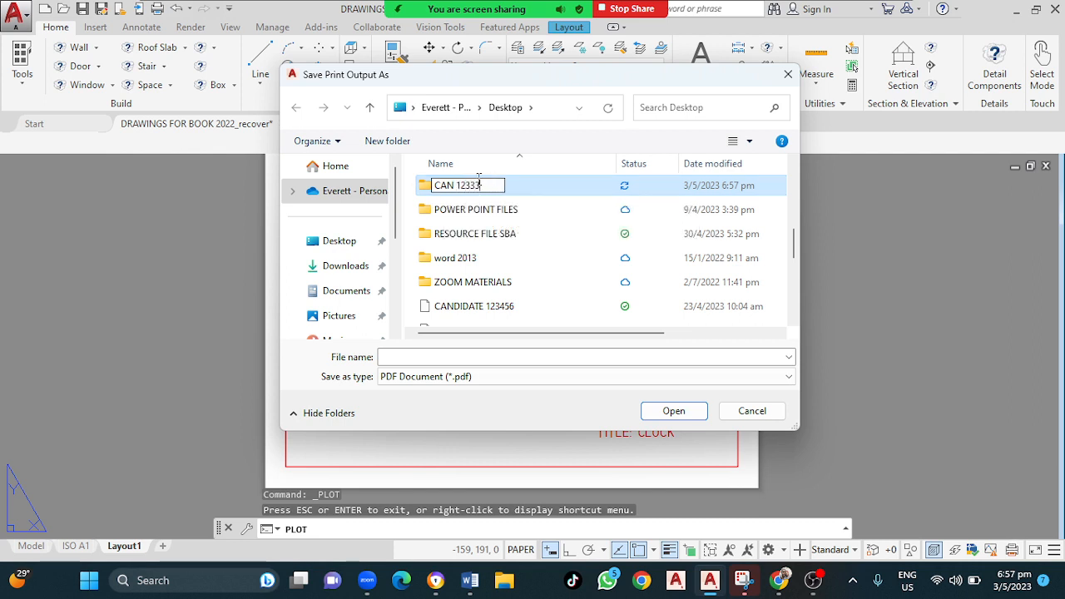
left_click(431, 358)
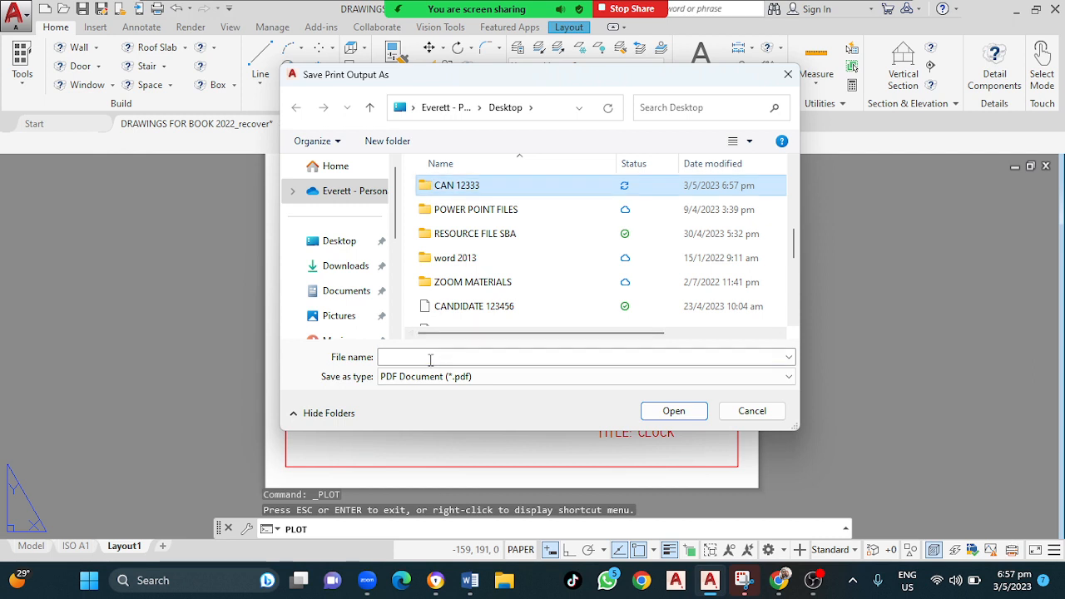
Return to the Desktop location and open the new CAN folder as the save destination
left_click(343, 243)
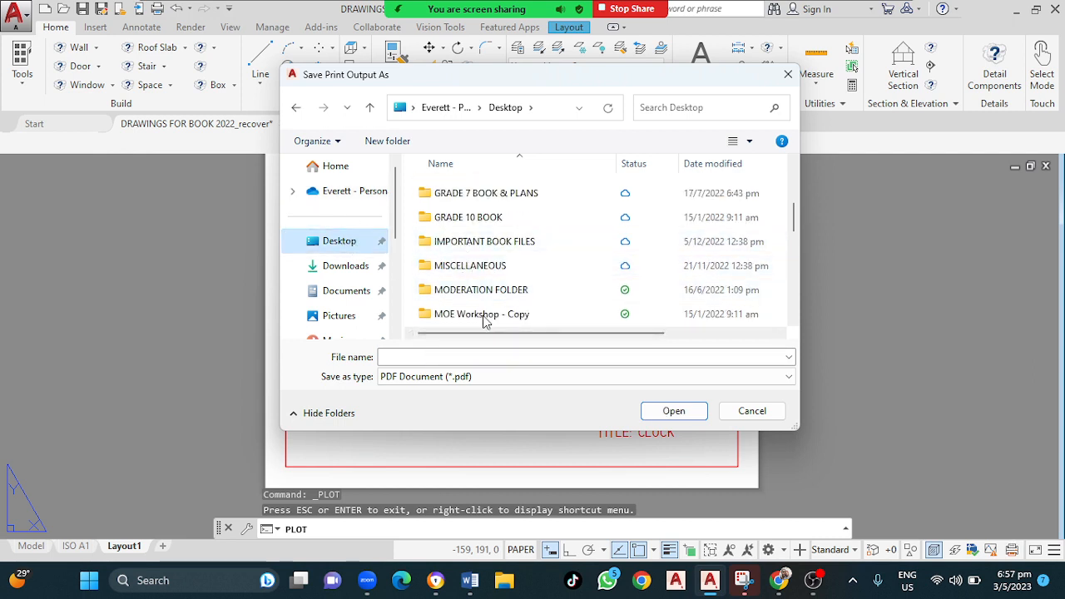
left_click(408, 357)
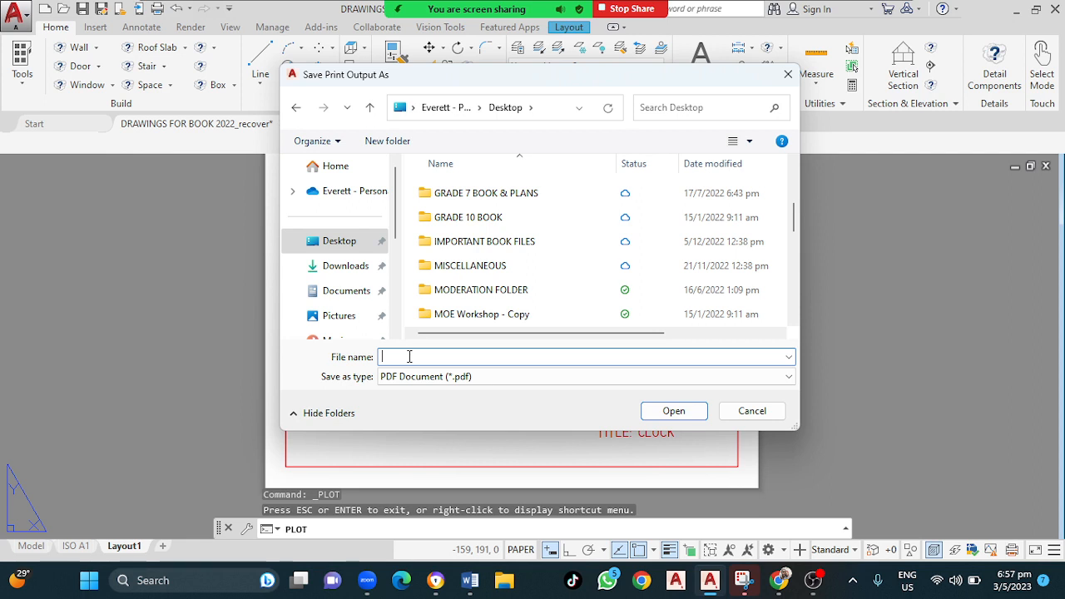
type("CAN")
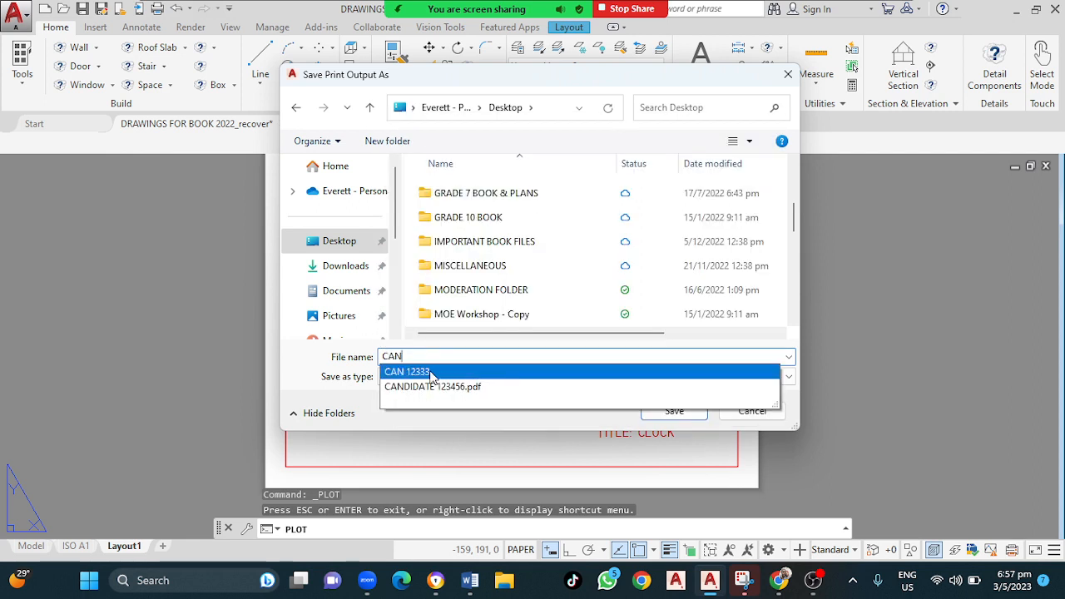
key("Return")
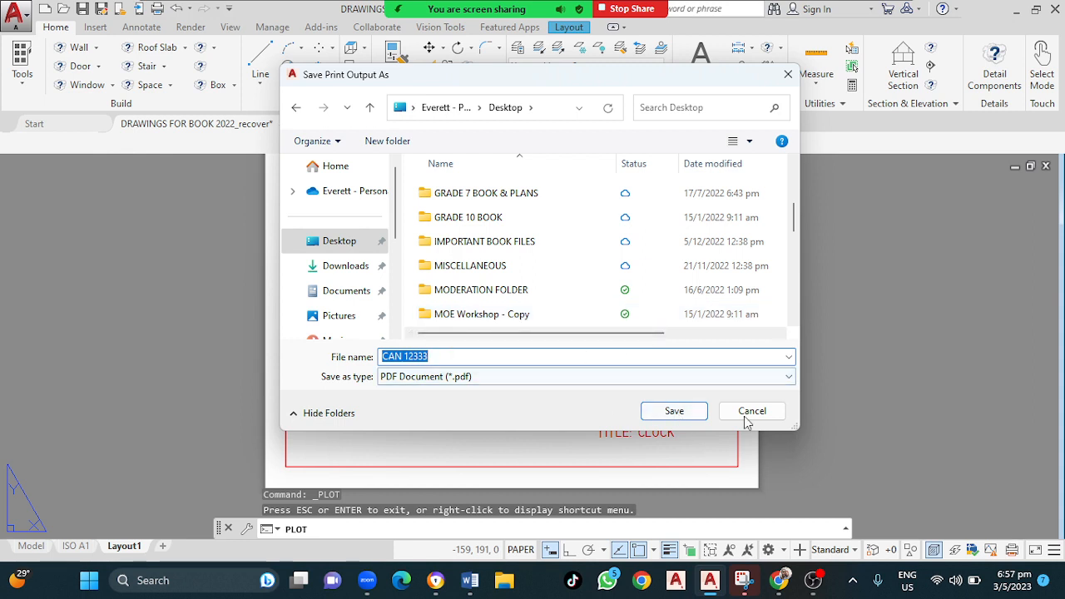
left_click(672, 413)
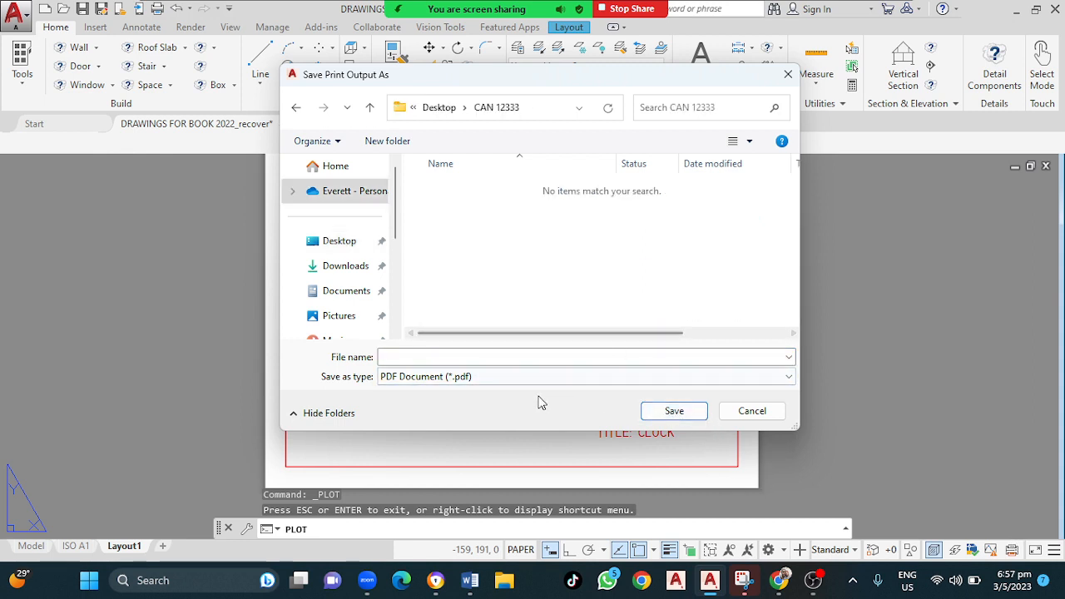
Name the PDF "CANDIDATE" followed by the candidate number and save it in the Desktop's CAN folder
left_click(464, 356)
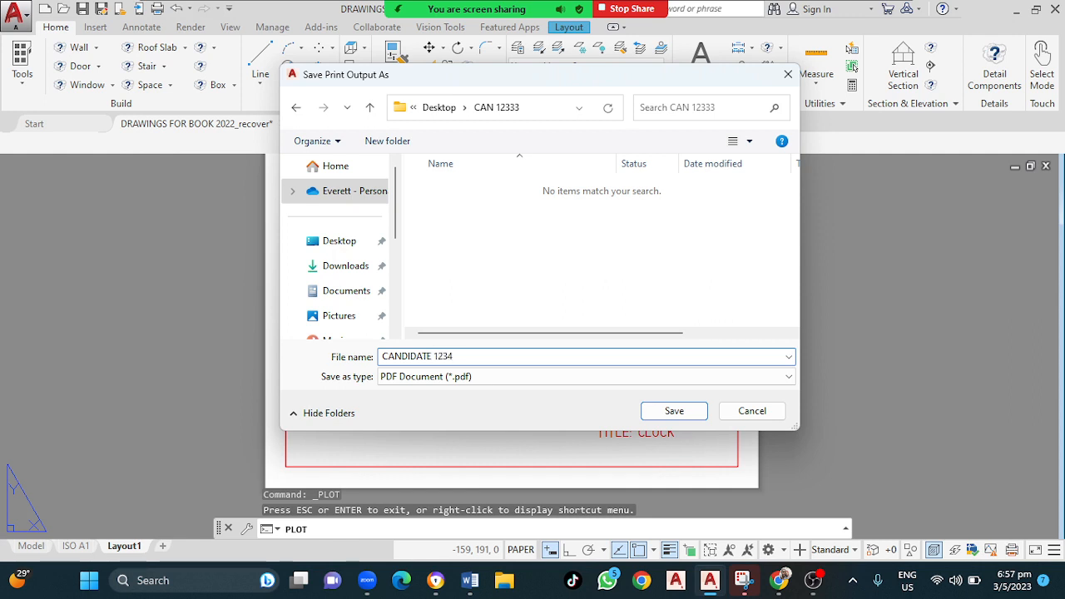
left_click(343, 241)
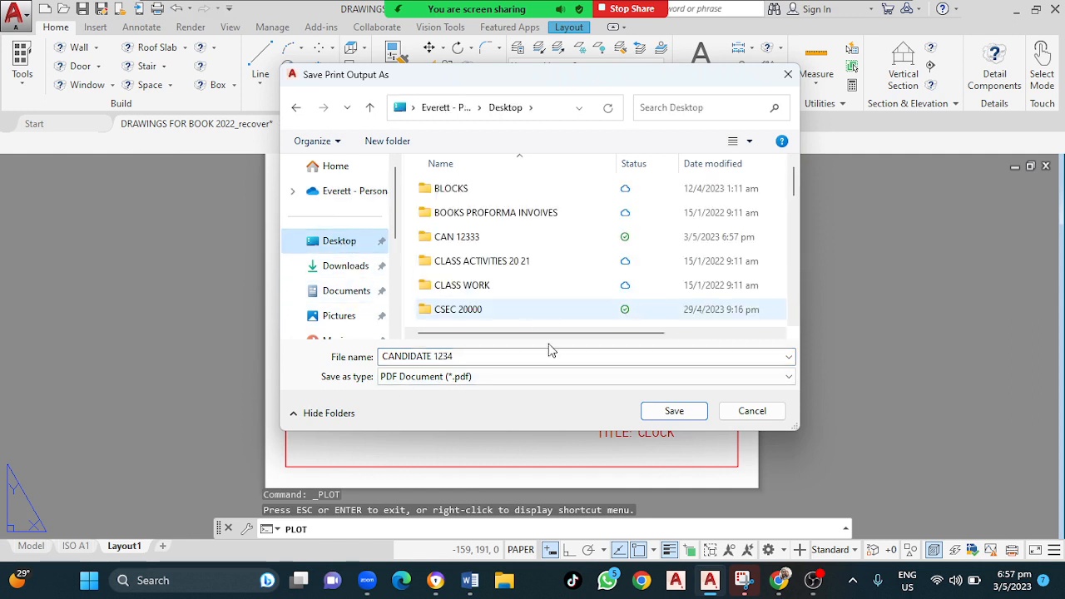
scroll(495, 315, "down", 1)
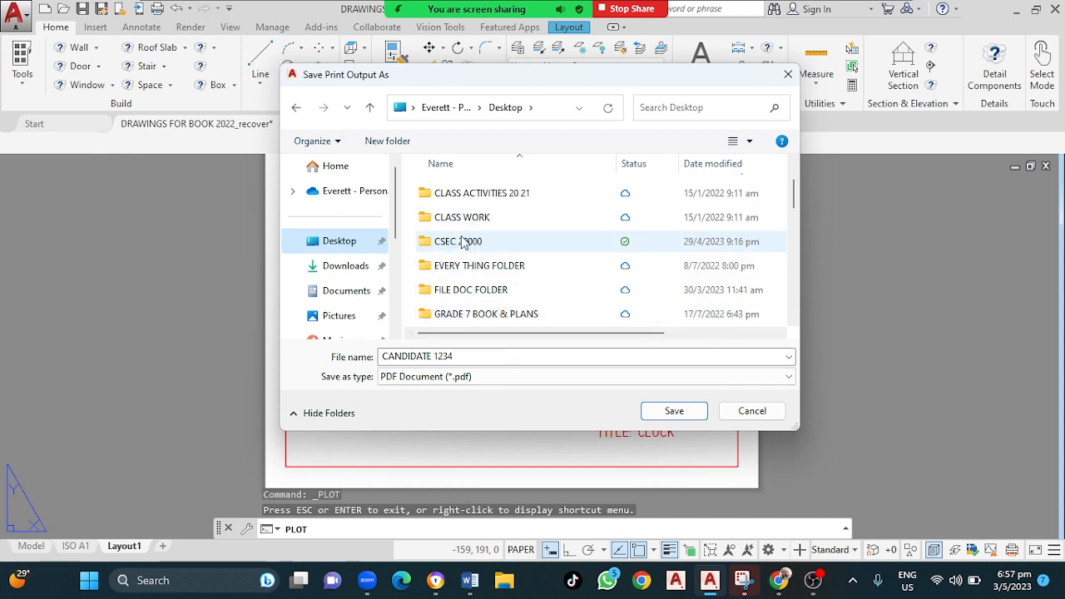
scroll(466, 240, "up", 1)
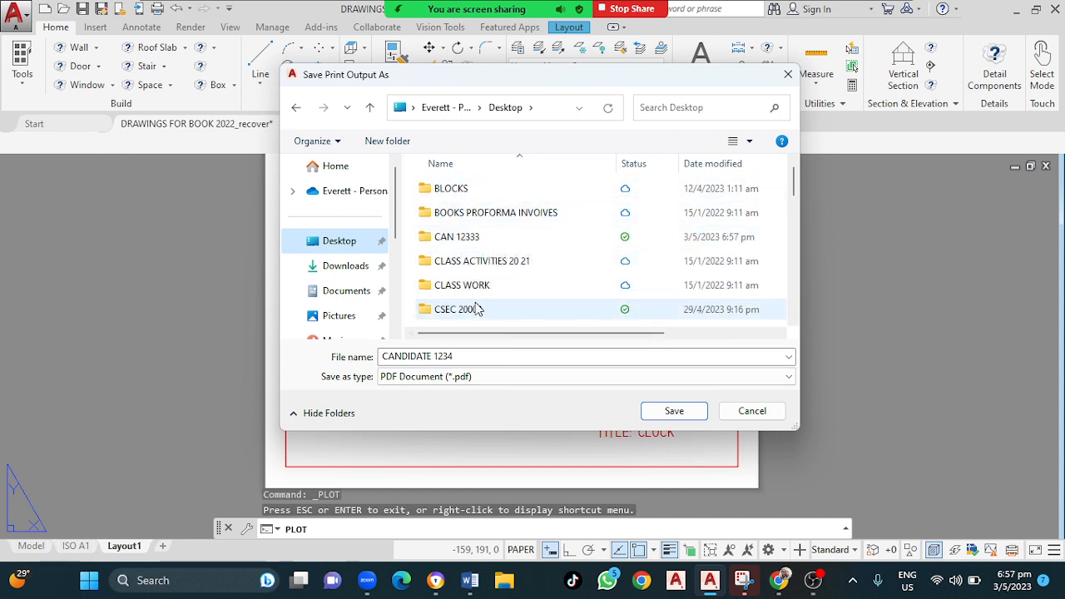
double_click(468, 237)
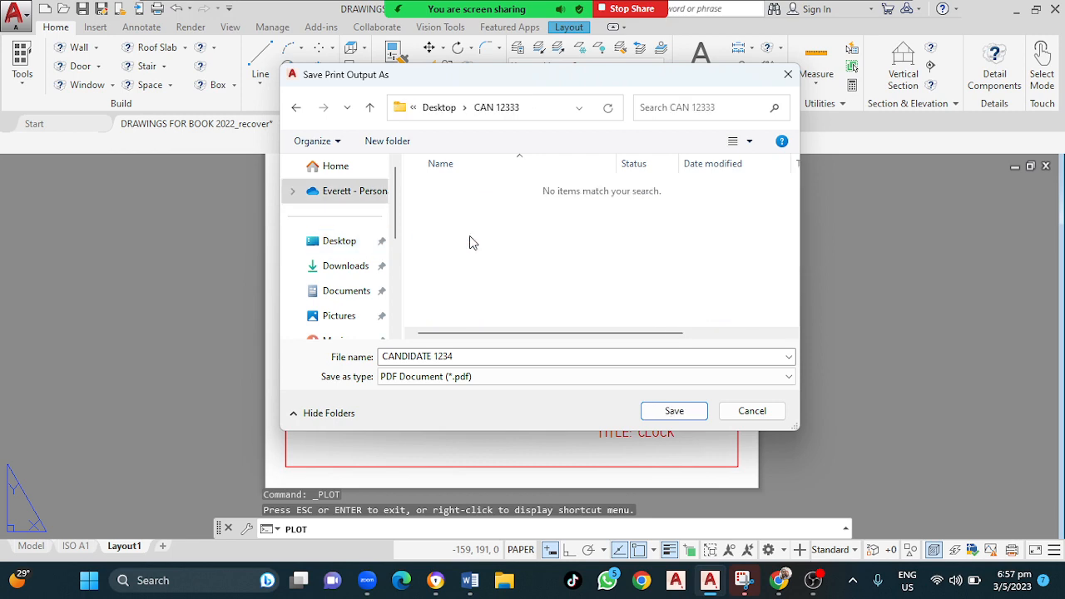
left_click(673, 411)
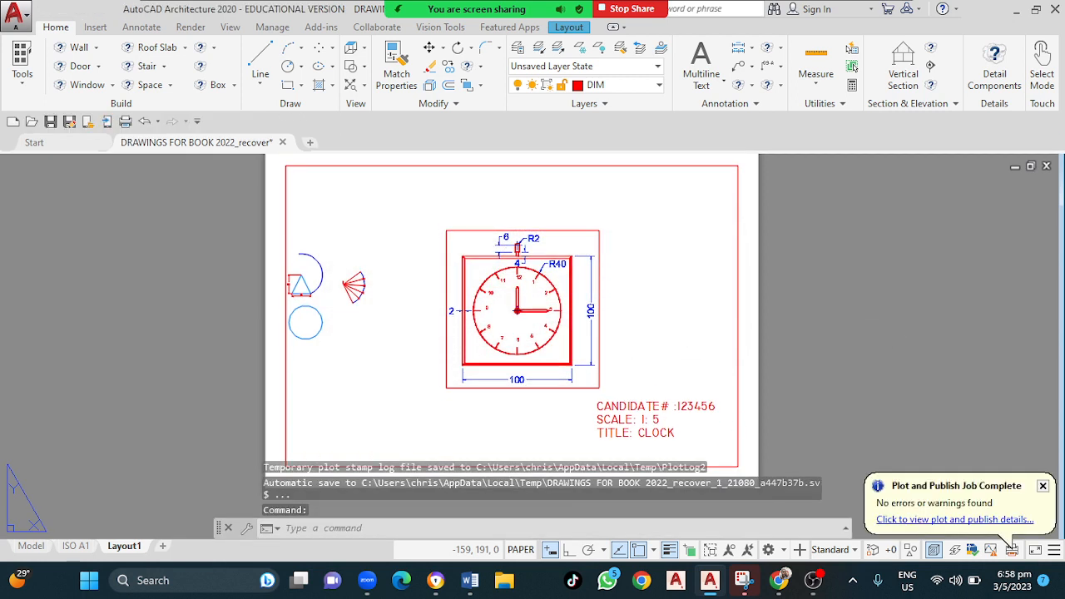
left_click(1043, 487)
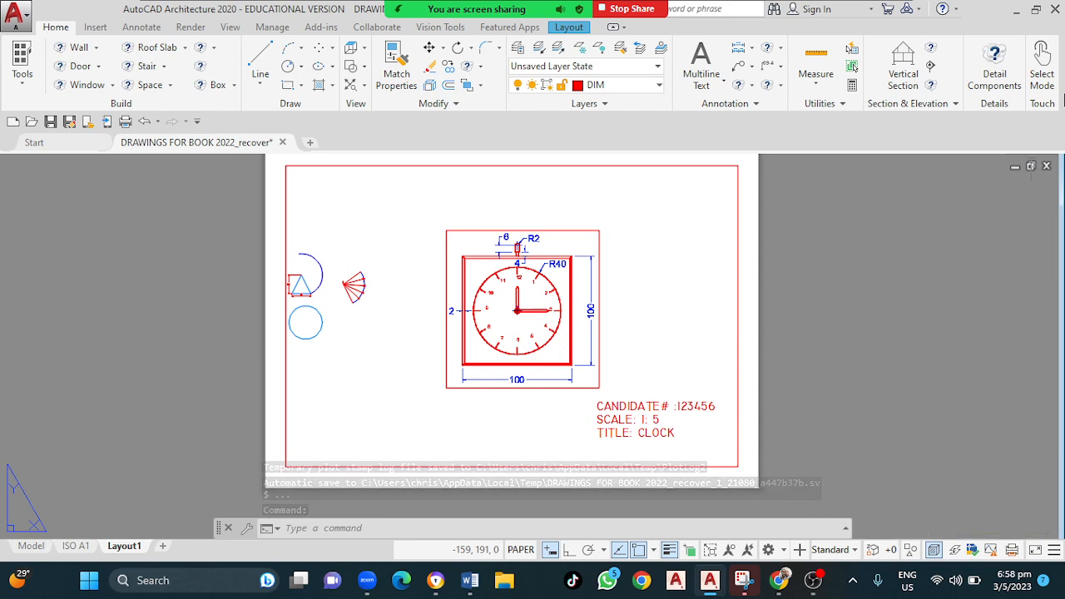
Minimise the open windows and try to create a new folder directly on the Windows desktop
left_click(1016, 12)
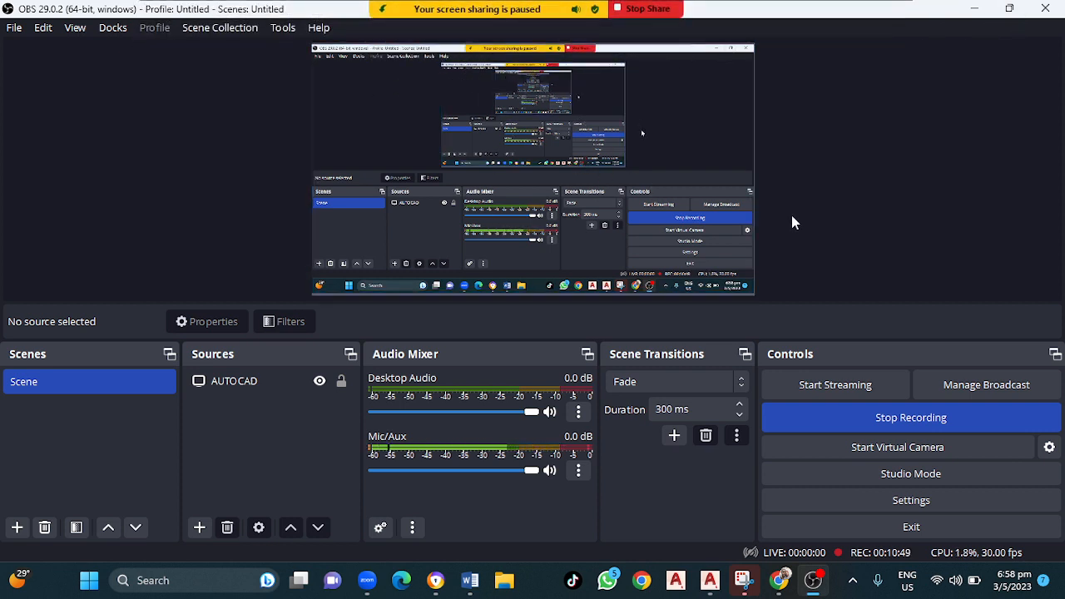
left_click(976, 10)
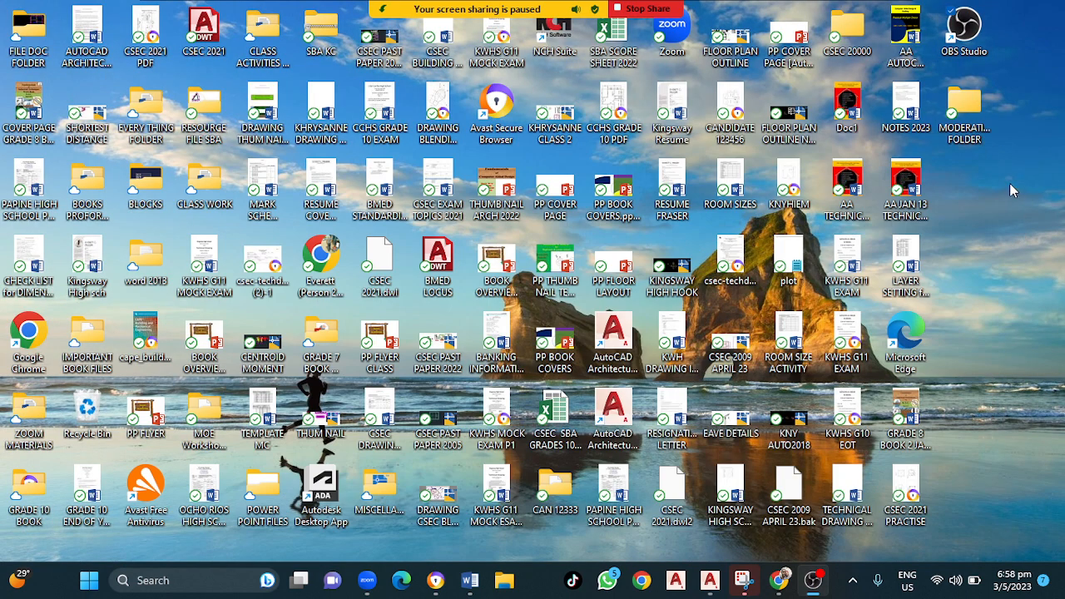
right_click(970, 245)
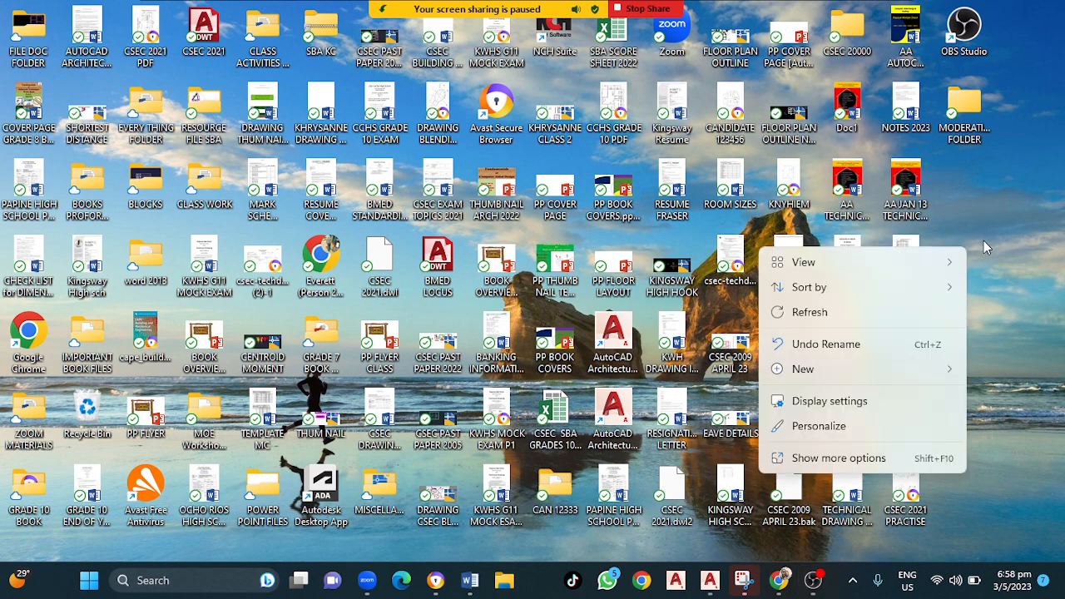
mouse_move(823, 376)
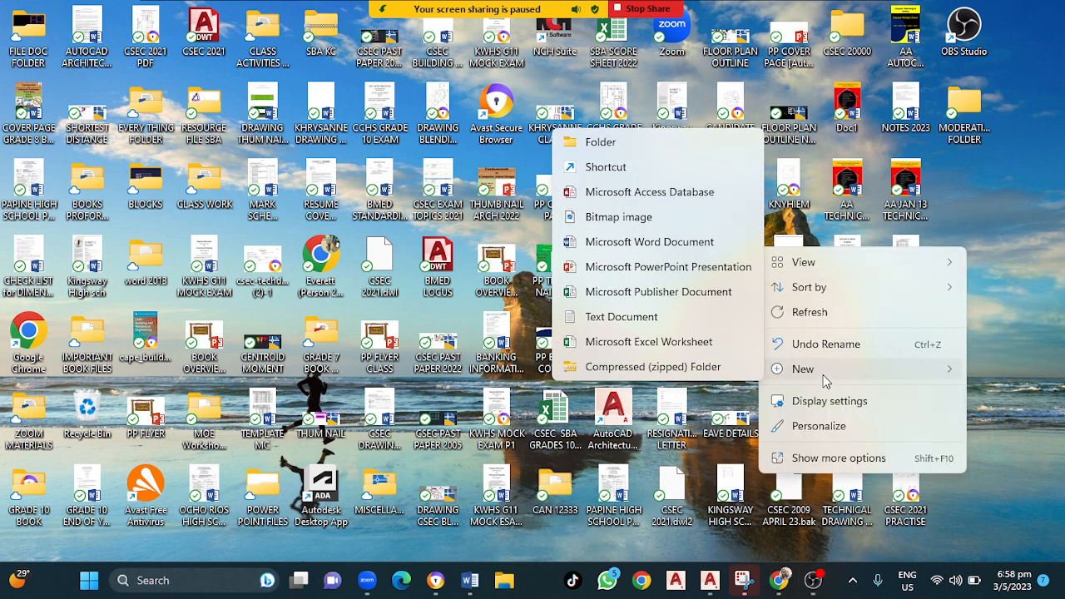
left_click(599, 142)
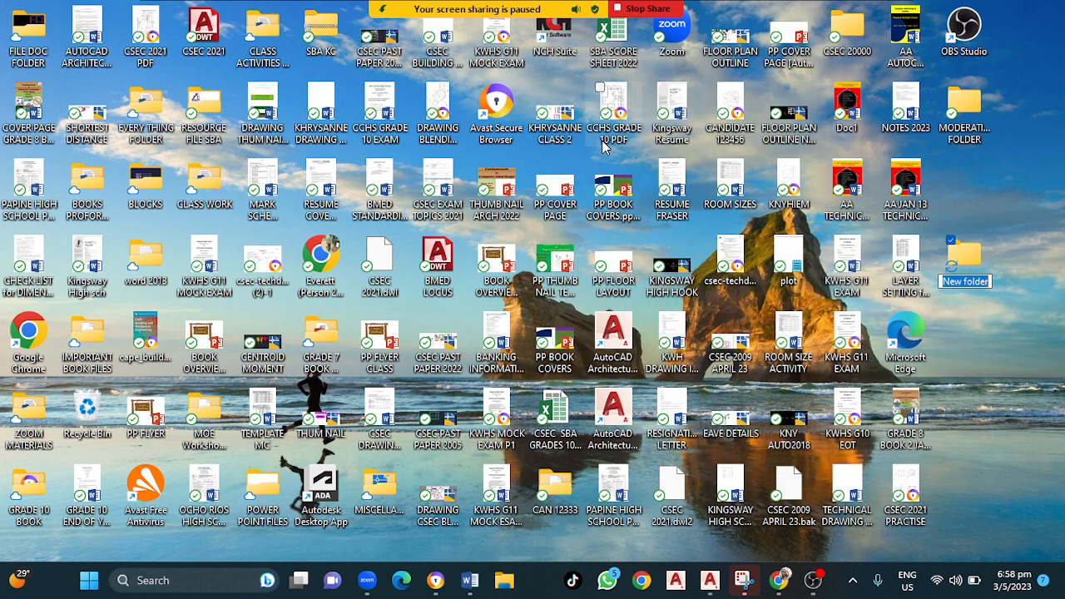
left_click(1008, 220)
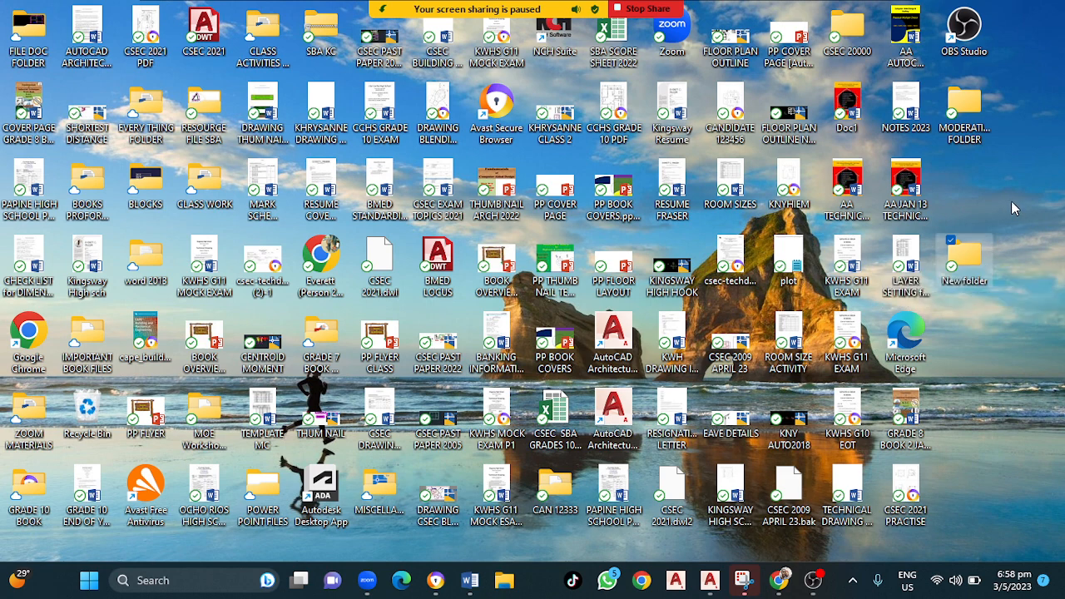
mouse_move(413, 40)
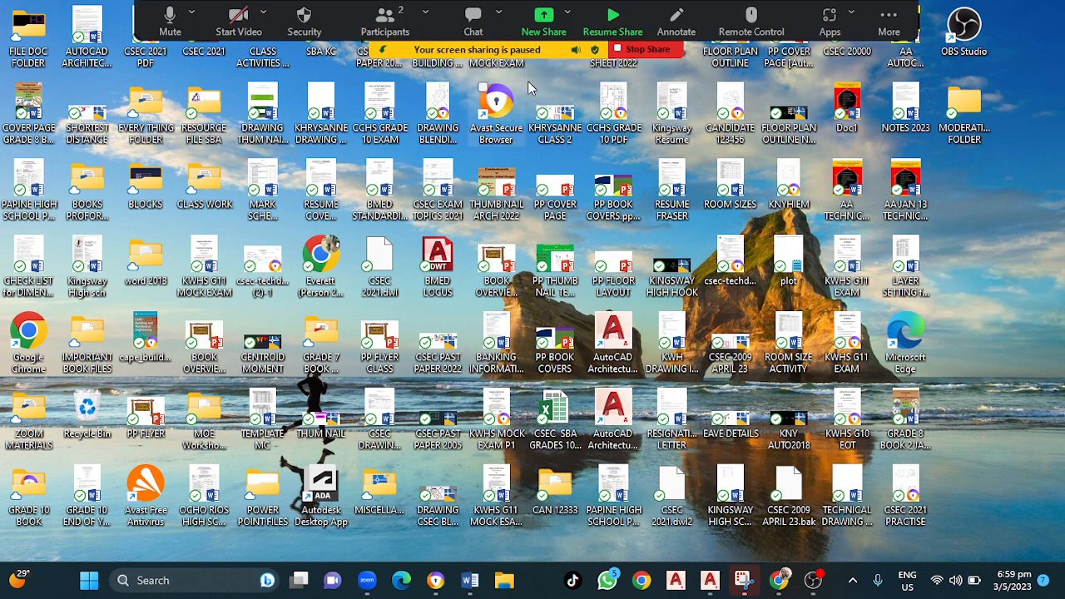
left_click(812, 580)
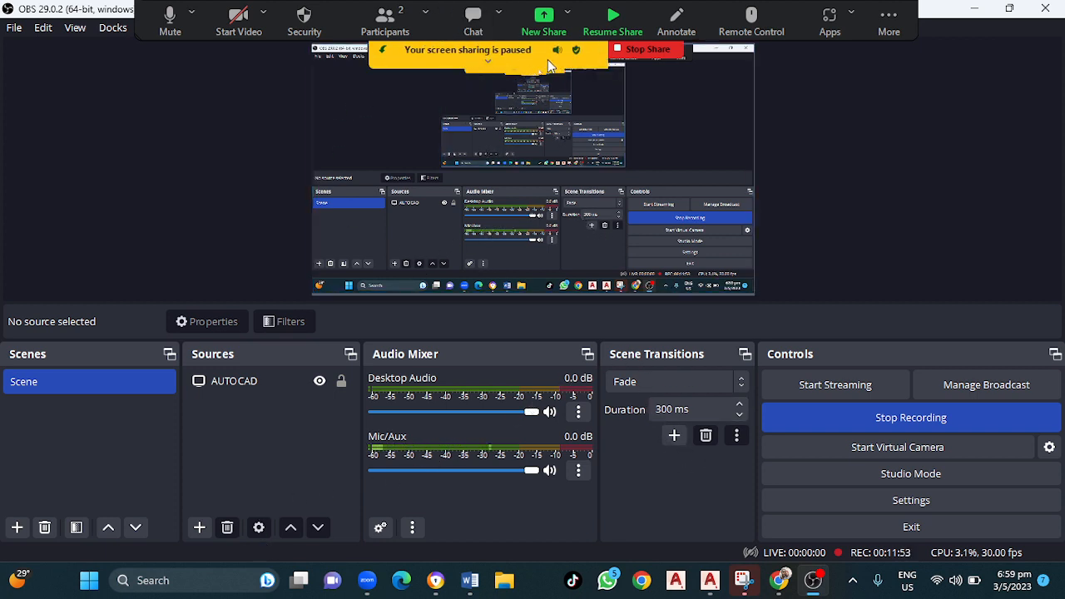
left_click(15, 29)
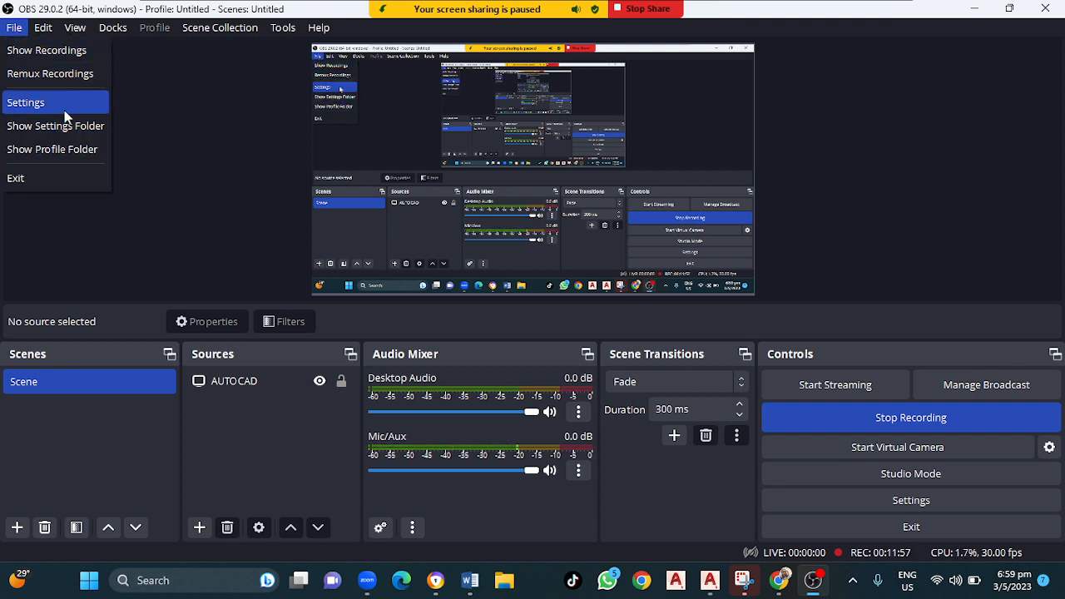
key("Right")
key("Right")
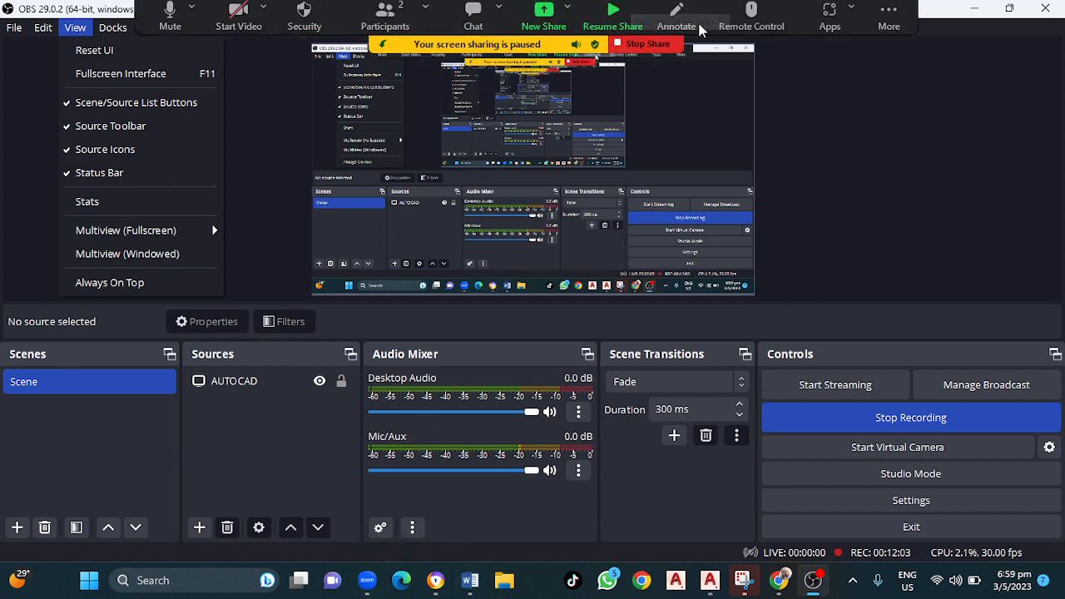
key("Left")
key("Left")
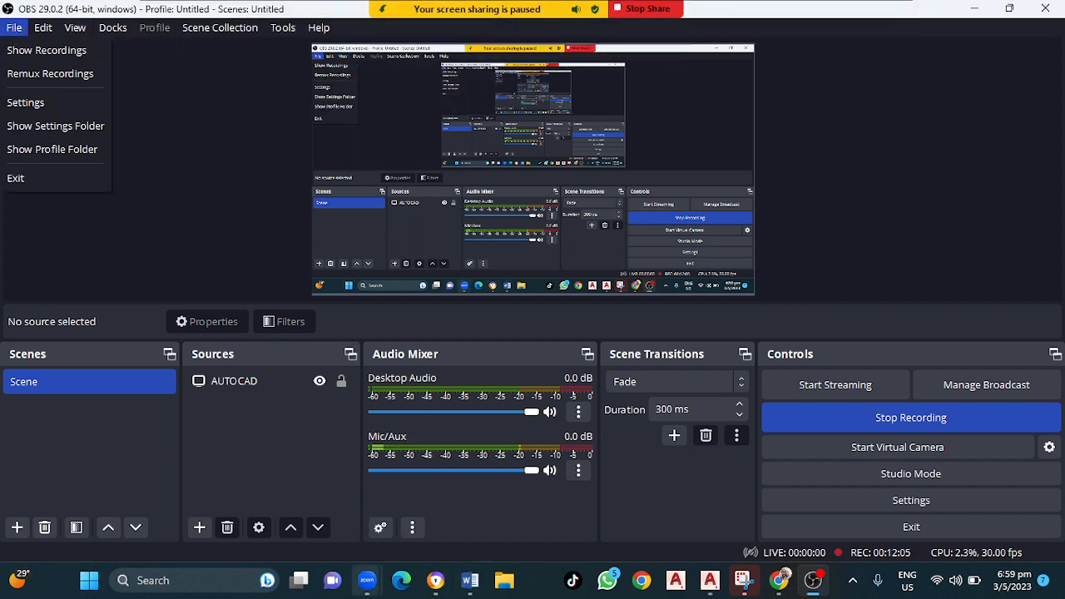